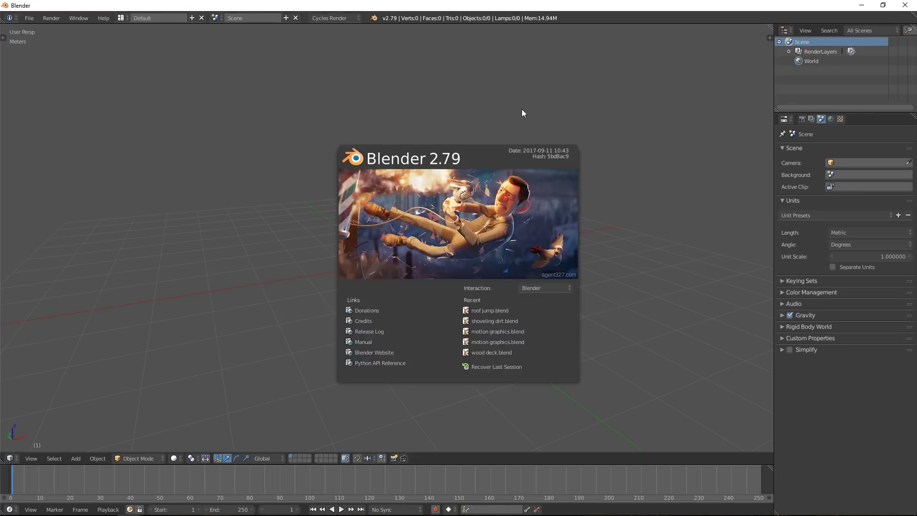
# Step: Add a camera facing straight down with its rotation cleared, and raise it above the grid
pyautogui.click(400, 222)
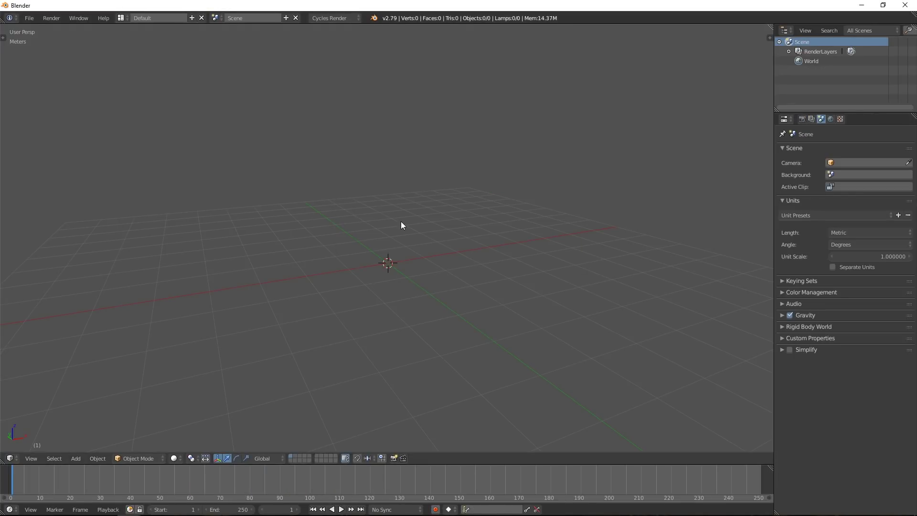
pyautogui.hotkey('shift', 'a')
pyautogui.moveTo(400, 222)
pyautogui.click(375, 317)
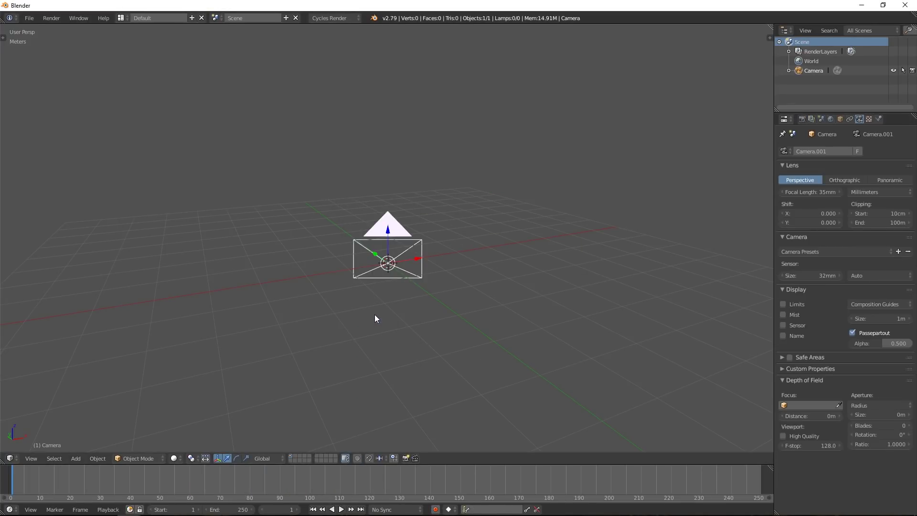
pyautogui.hotkey('alt', 'r')
pyautogui.moveTo(392, 274); pyautogui.dragTo(389, 282, button='middle')
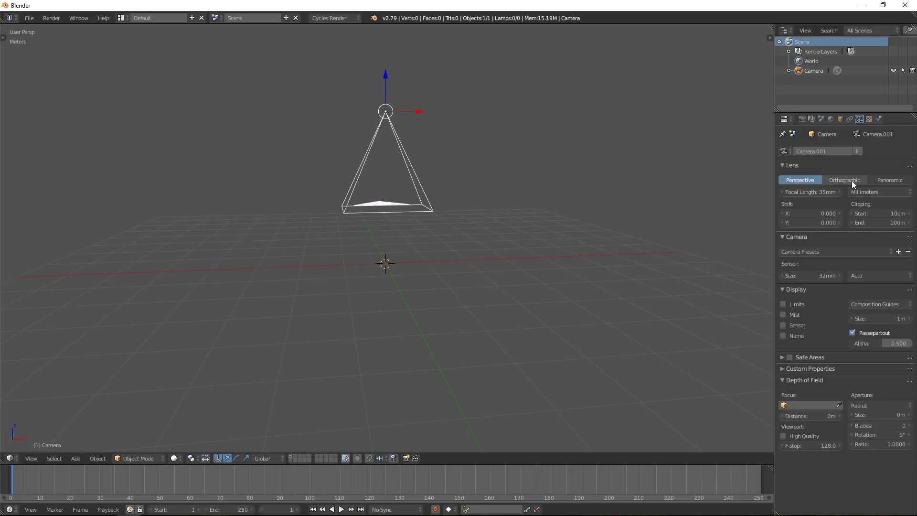
# Step: Set the camera's lens to orthographic and look through the camera
pyautogui.click(852, 180)
pyautogui.scroll(-4, 382, 205)
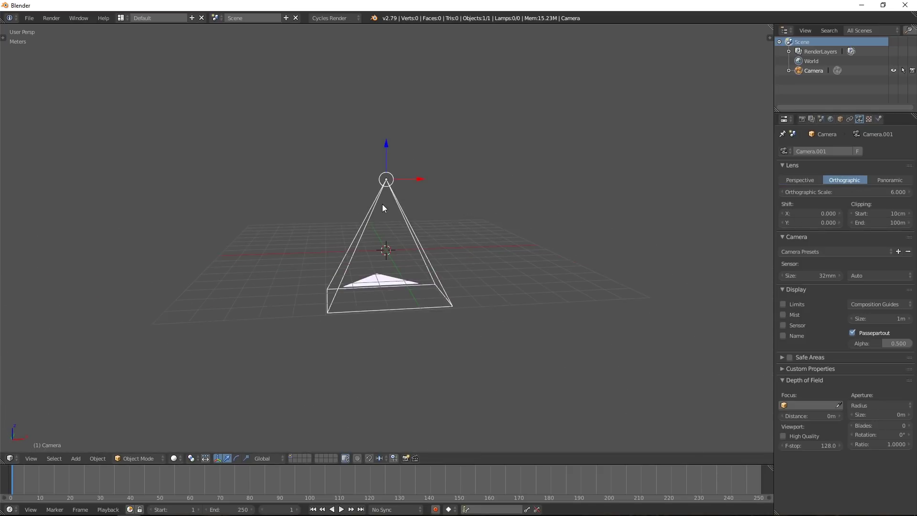
pyautogui.moveTo(382, 205)
pyautogui.mouseDown(button='middle')
pyautogui.moveTo(388, 86)
pyautogui.moveTo(390, 200)
pyautogui.mouseUp(button='middle')
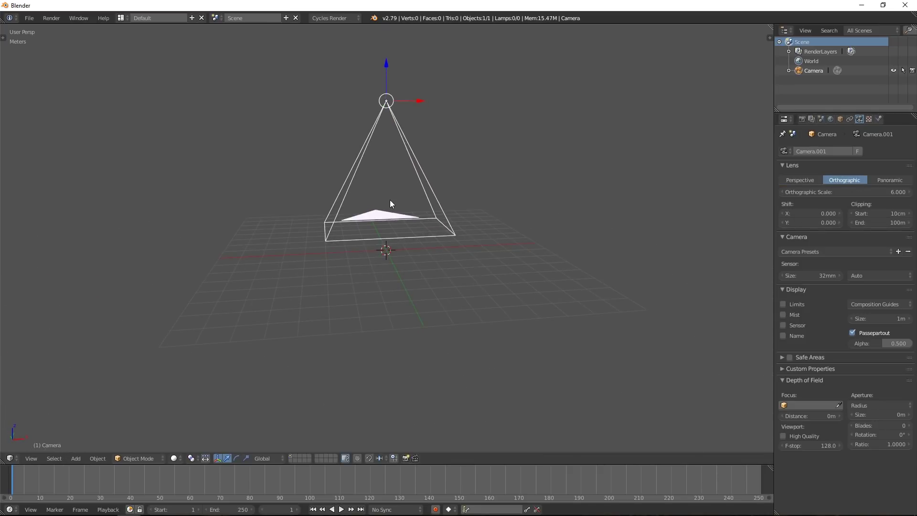
pyautogui.press('KP_0')
# Step: Add a plane and scale it uniformly until it slightly exceeds the camera frame's height
pyautogui.hotkey('shift', 'a')
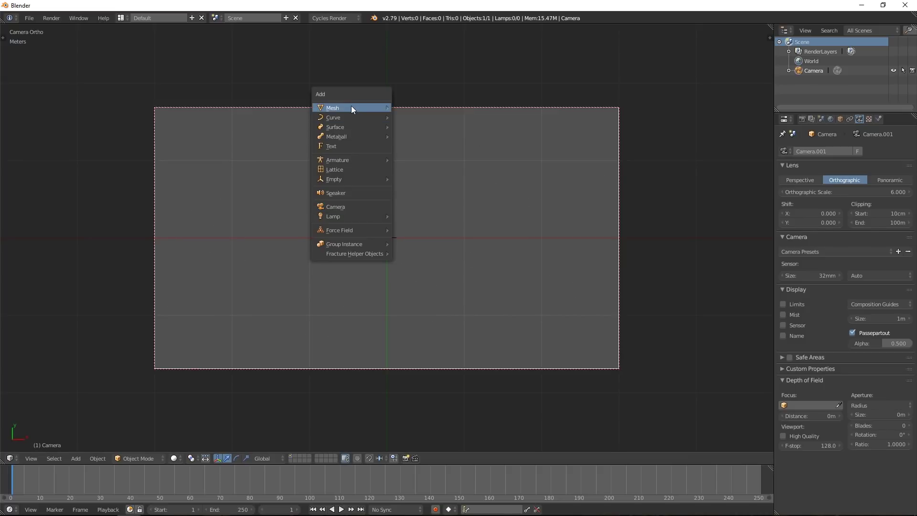
pyautogui.moveTo(354, 107)
pyautogui.click(414, 107)
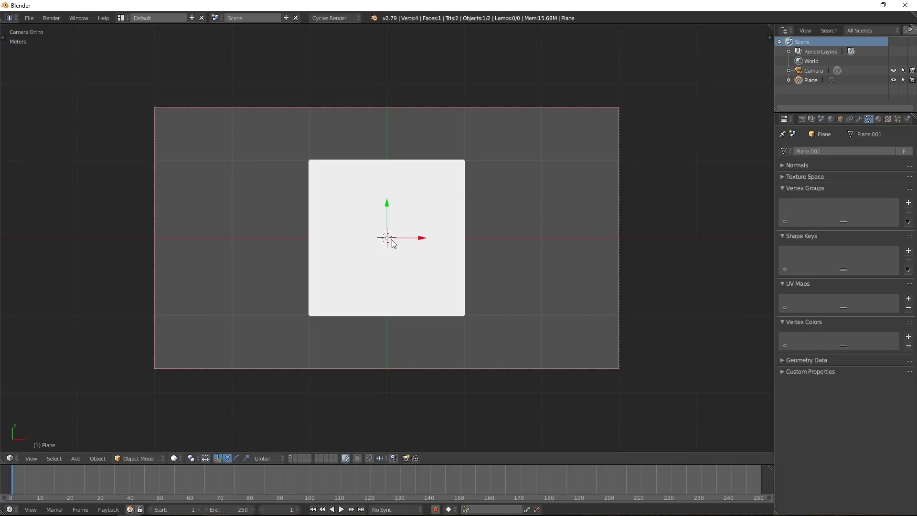
pyautogui.press('s')
pyautogui.click(511, 263)
# Step: Stretch the plane along X past the camera frame's width and move it to layer 11
pyautogui.press('s')
pyautogui.press('x')
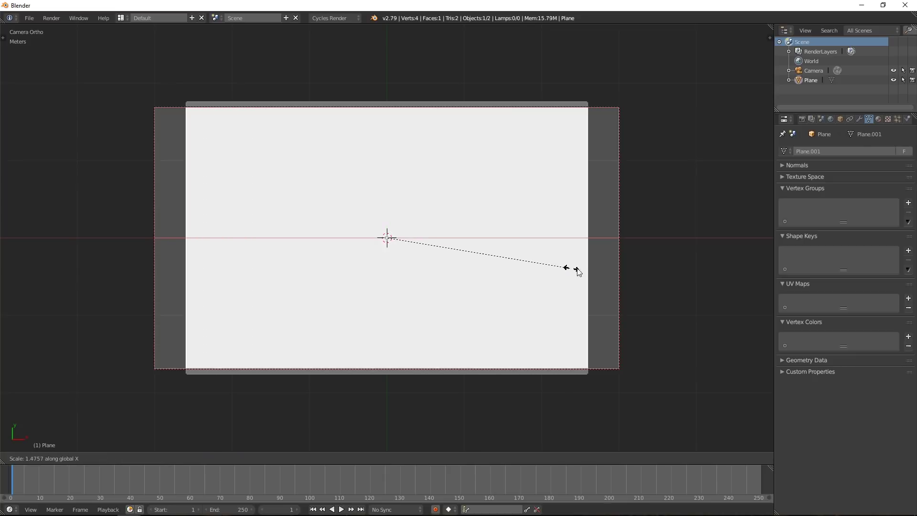
pyautogui.click(609, 268)
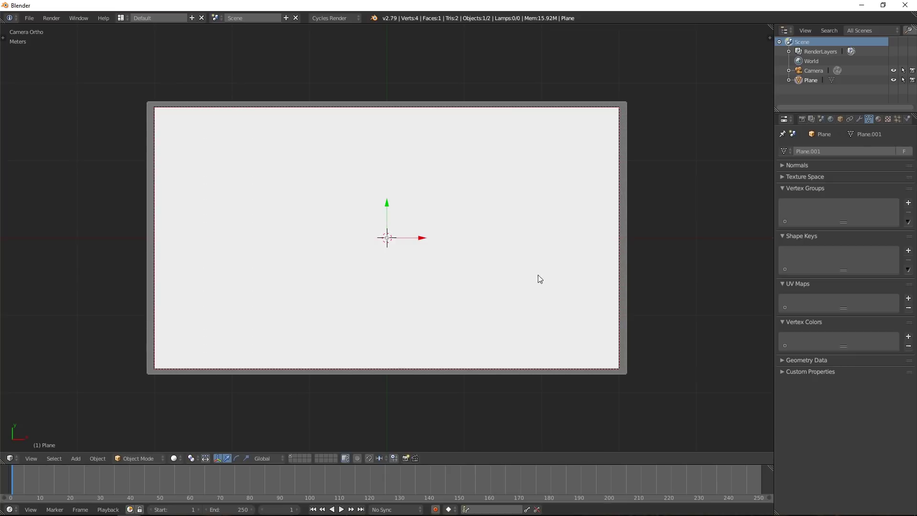
pyautogui.press('m')
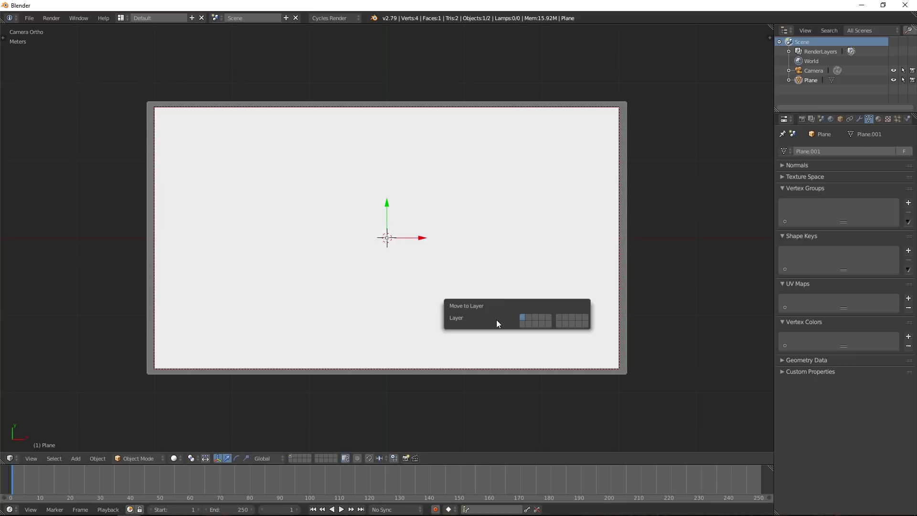
pyautogui.click(523, 323)
# Step: Add a text object at the scene centre that reads MOTION GRAPHICS
pyautogui.hotkey('shift', 'a')
pyautogui.moveTo(346, 250)
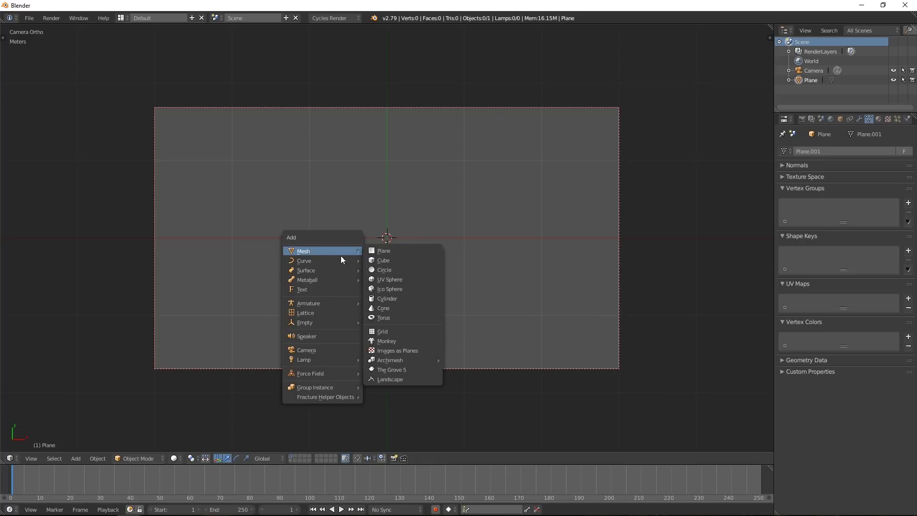
pyautogui.click(318, 290)
pyautogui.press('Tab')
pyautogui.press('BackSpace')
pyautogui.press('BackSpace')
pyautogui.press('BackSpace')
pyautogui.press('BackSpace')
pyautogui.write('MOTION G')
pyautogui.press('Tab')
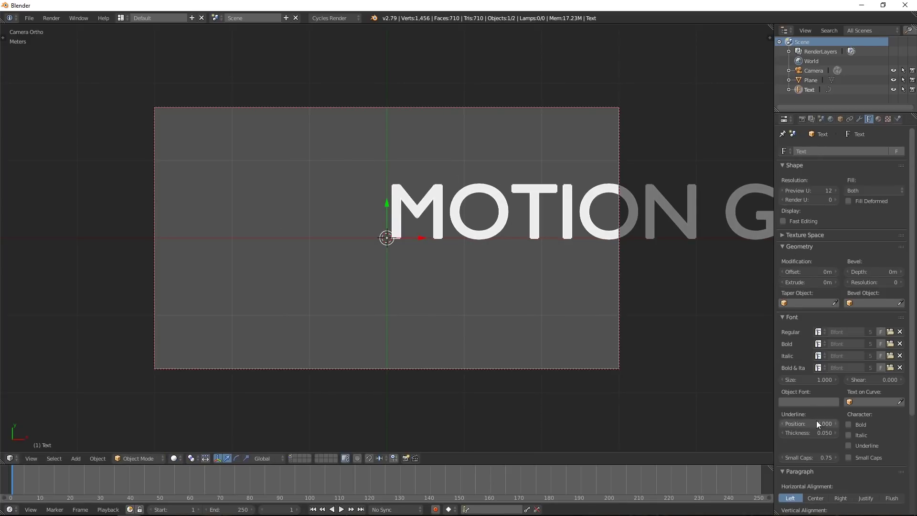
# Step: Center the text horizontally and reduce its font size to about 0.29
pyautogui.scroll(-3, 816, 421)
pyautogui.moveTo(816, 321); pyautogui.dragTo(790, 321)
pyautogui.scroll(-4, 821, 373)
pyautogui.click(815, 366)
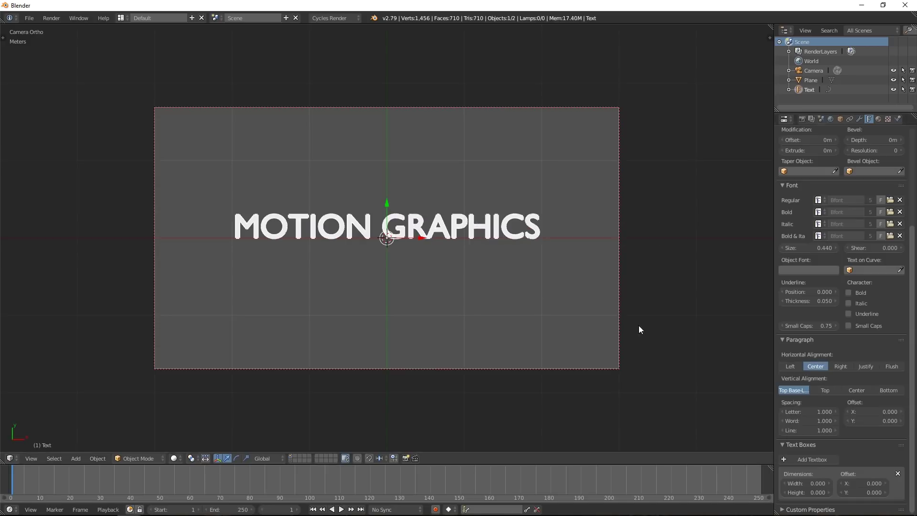
pyautogui.moveTo(813, 248); pyautogui.dragTo(788, 248)
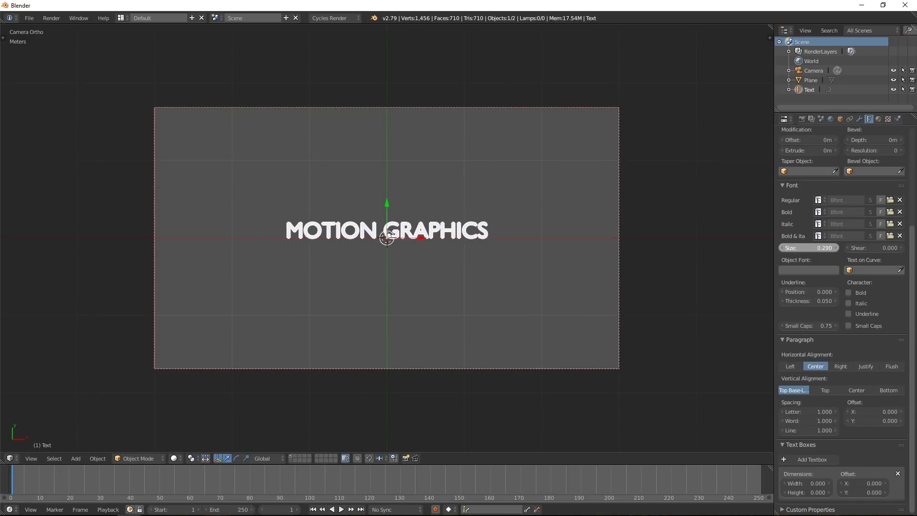
# Step: Load Alef-Regular from the bookmarked Fonts folder as the text's regular font
pyautogui.click(891, 199)
pyautogui.click(39, 59)
pyautogui.click(25, 289)
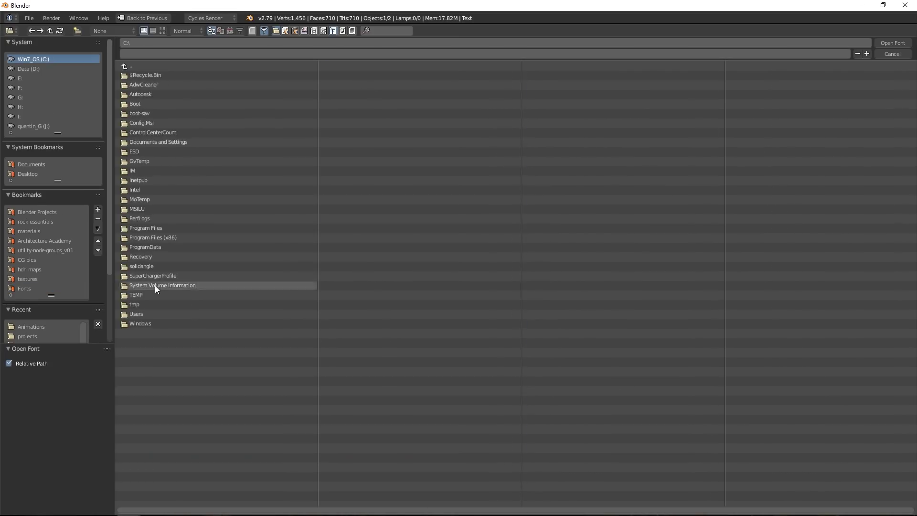
pyautogui.doubleClick(522, 257)
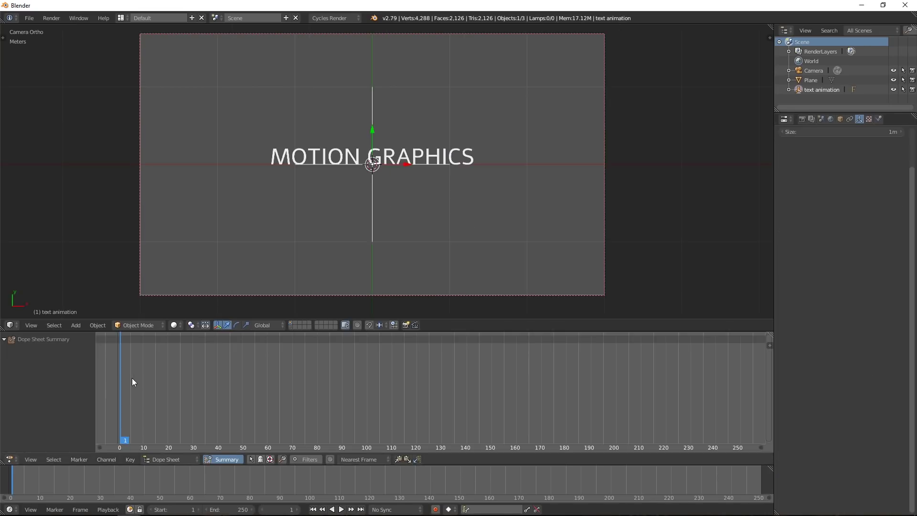
# Step: Insert scaling and location keyframes for the text animation empty at frames 10 and 35
pyautogui.moveTo(122, 378); pyautogui.dragTo(144, 377)
pyautogui.press('i')
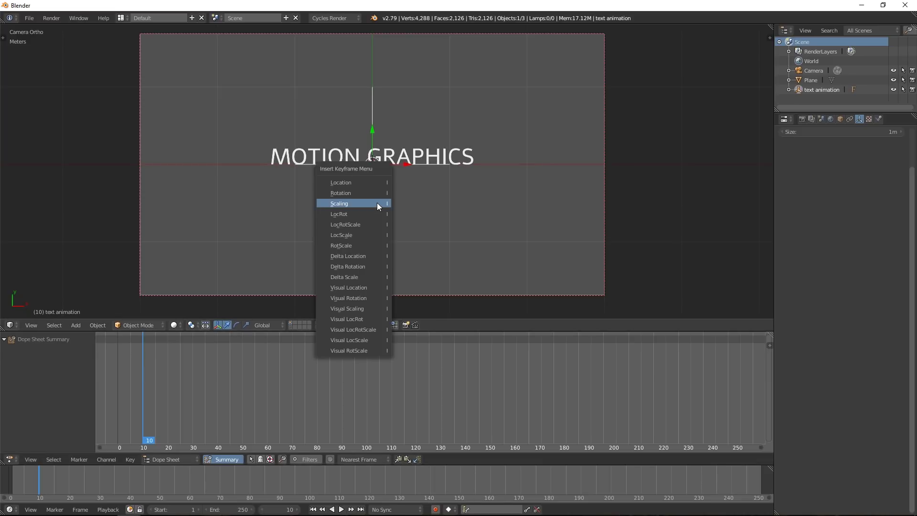
pyautogui.click(377, 202)
pyautogui.press('i')
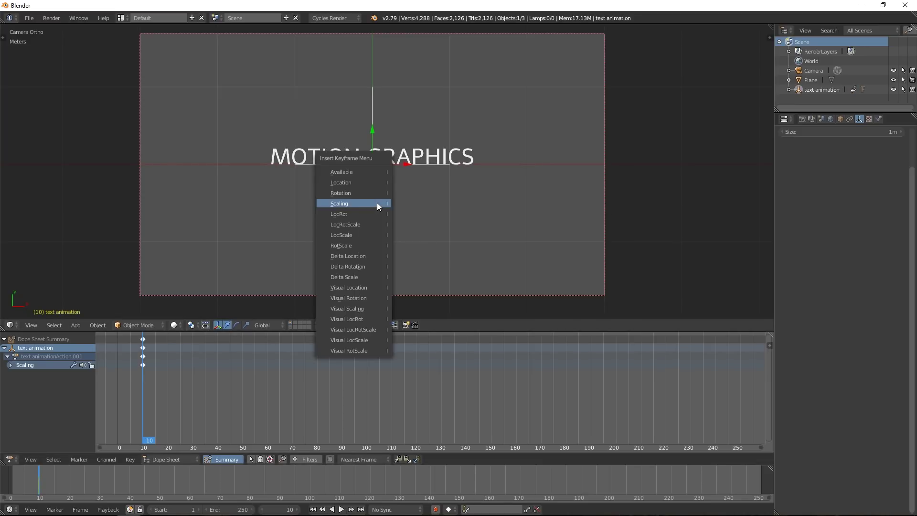
pyautogui.click(374, 181)
pyautogui.moveTo(143, 350); pyautogui.dragTo(204, 349)
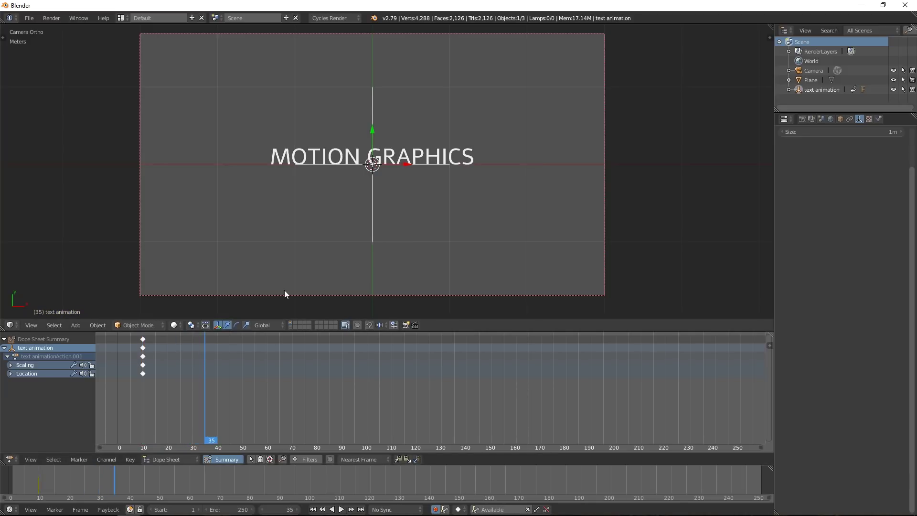
pyautogui.press('i')
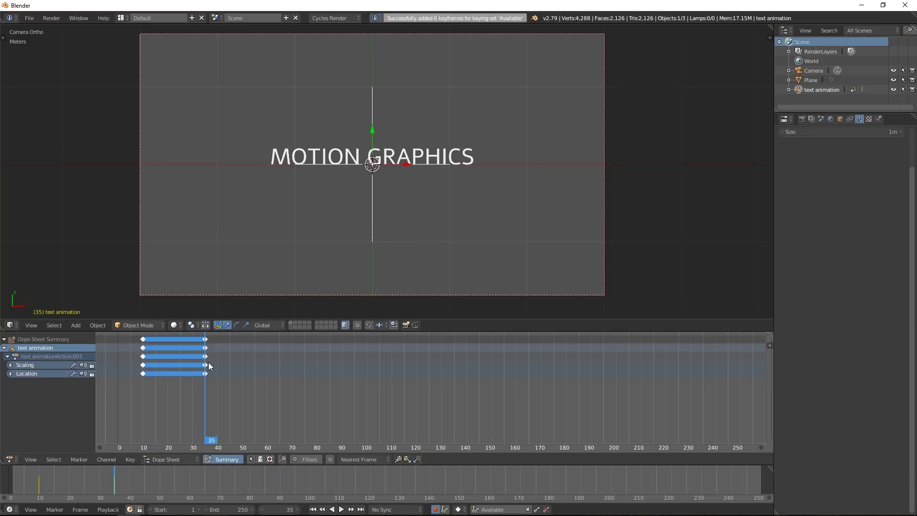
# Step: At frame 1, move the text animation empty straight down below the camera frame and insert a LocRotScale keyframe
pyautogui.moveTo(206, 360); pyautogui.dragTo(123, 356)
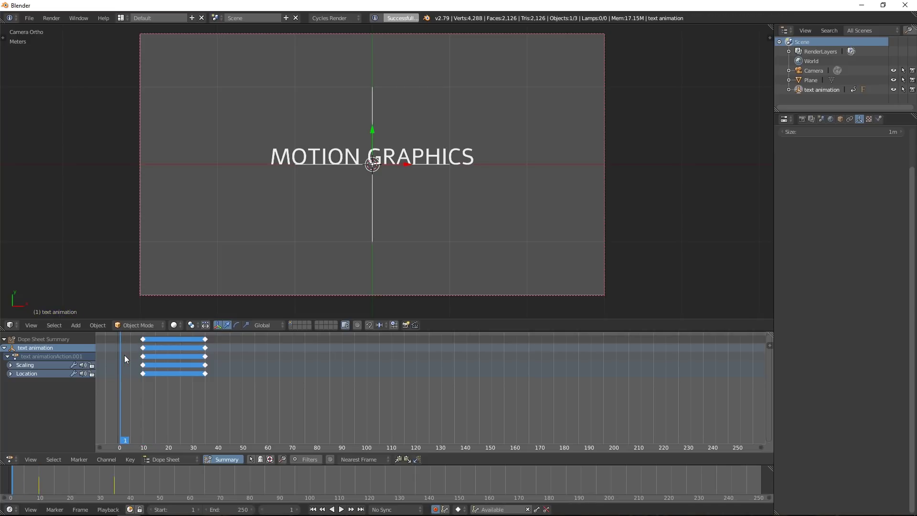
pyautogui.moveTo(372, 133); pyautogui.dragTo(375, 285)
pyautogui.press('i')
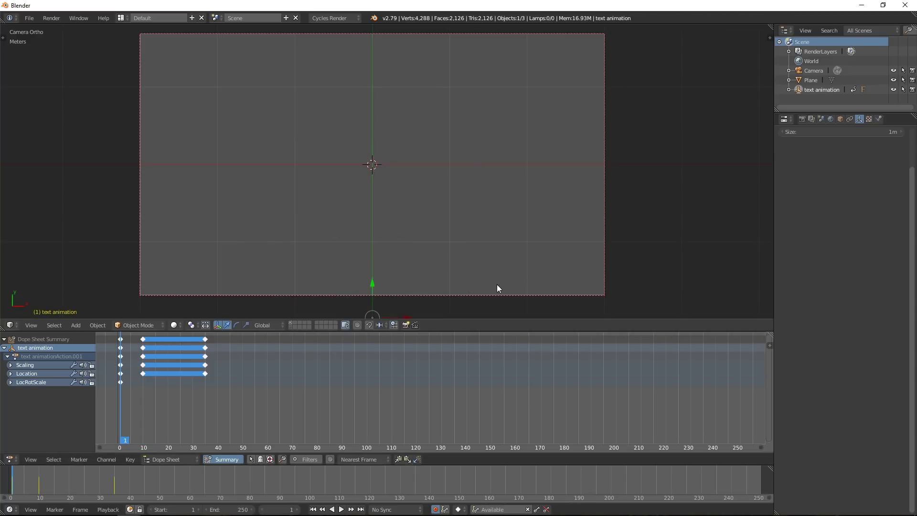
# Step: At frame 45, scale the text animation empty to 0 and insert a LocRotScale keyframe
pyautogui.moveTo(246, 364)
pyautogui.mouseDown()
pyautogui.moveTo(187, 370)
pyautogui.moveTo(229, 369)
pyautogui.mouseUp()
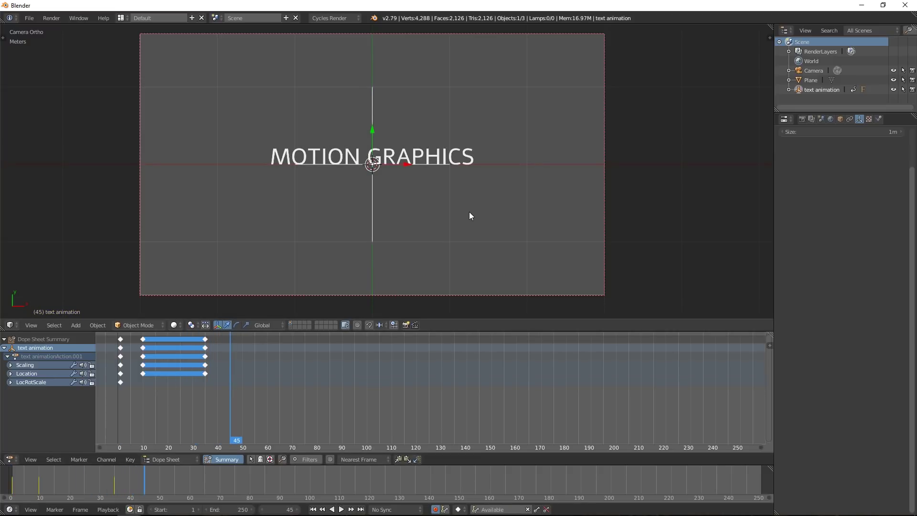
pyautogui.press('s')
pyautogui.press('0')
pyautogui.press('Return')
pyautogui.press('i')
# Step: Play back and scrub the animation from frame 1 to review the text's entrance and exit
pyautogui.moveTo(165, 376); pyautogui.dragTo(120, 374)
pyautogui.hotkey('alt', 'a')
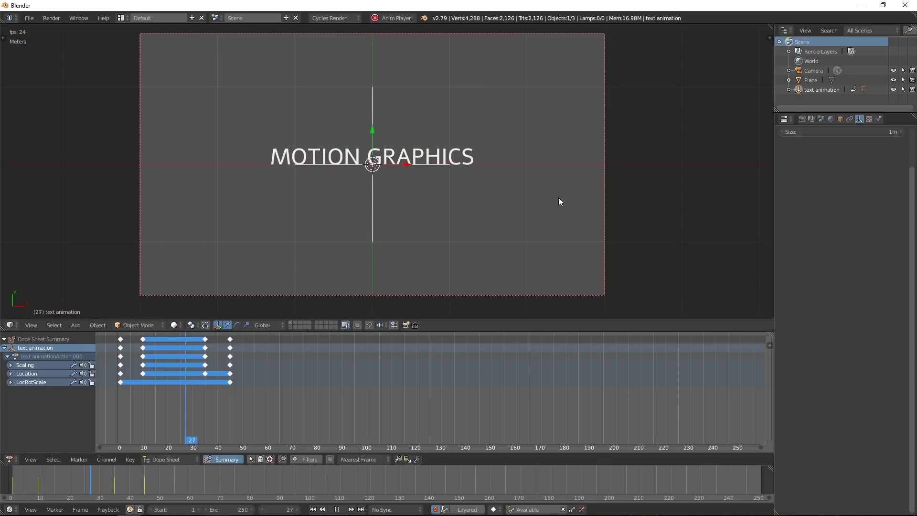
pyautogui.hotkey('alt', 'a')
pyautogui.moveTo(220, 345); pyautogui.dragTo(199, 345)
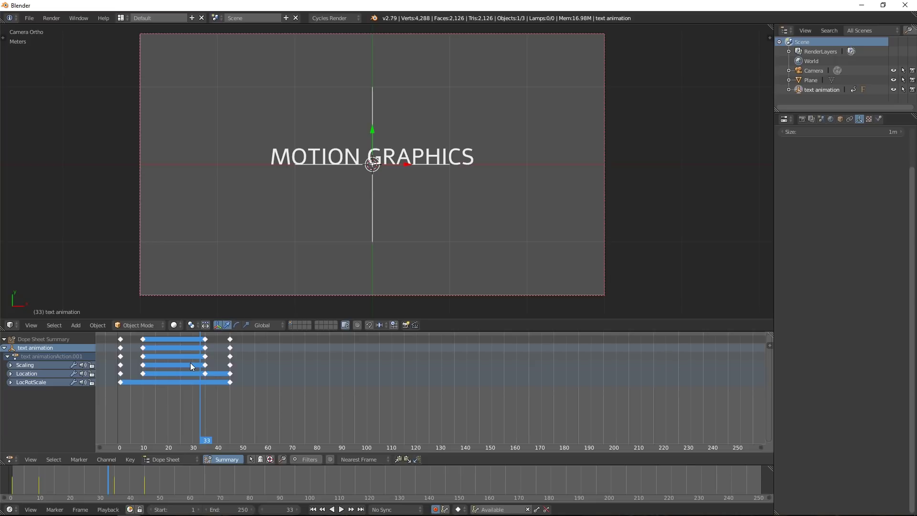
pyautogui.moveTo(162, 357); pyautogui.dragTo(143, 355)
pyautogui.hotkey('alt', 'a')
pyautogui.hotkey('alt', 'a')
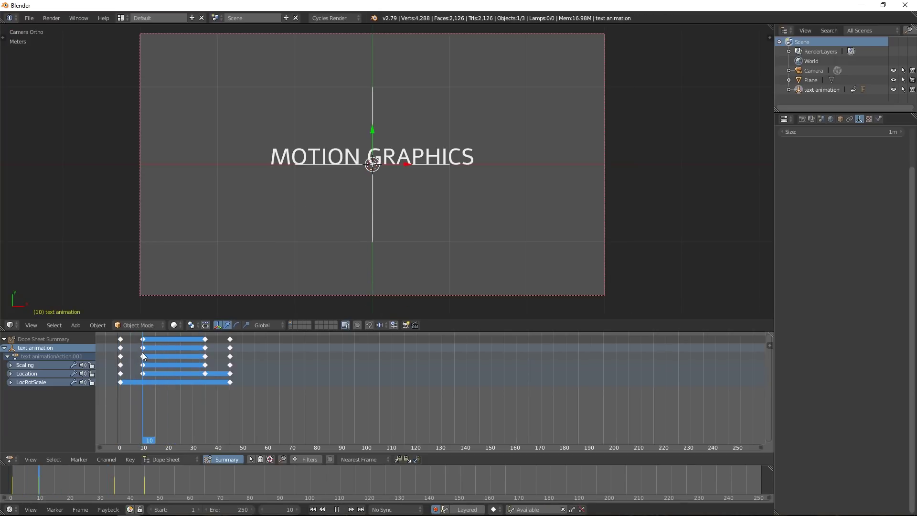
# Step: Keyframe a small vertical bounce of the text animation empty at frames 12 and 14
pyautogui.scroll(2, 375, 162)
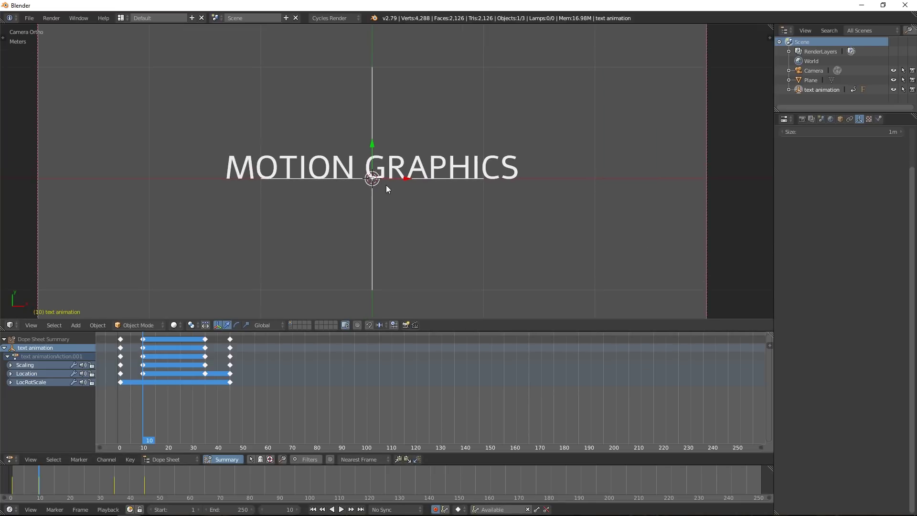
pyautogui.press('Home')
pyautogui.click(314, 346)
pyautogui.click(328, 337)
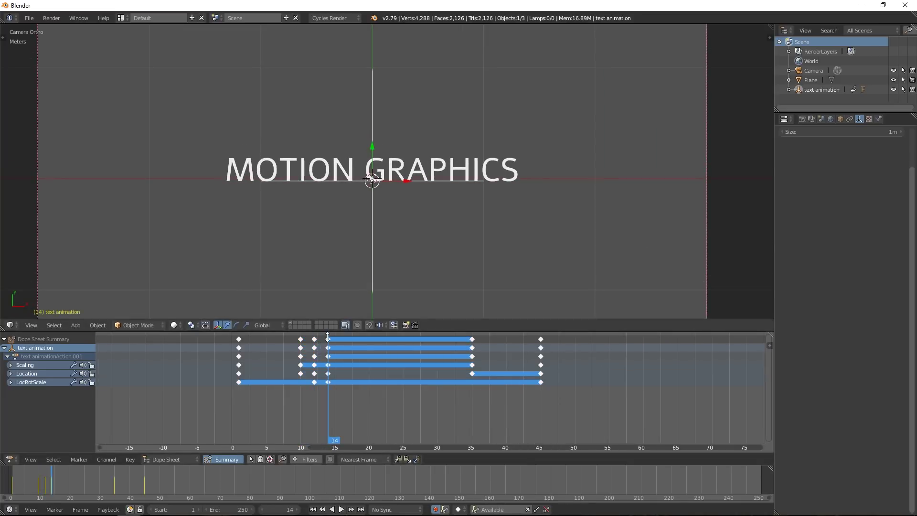
pyautogui.rightClick(328, 338)
pyautogui.hotkey('ctrl', 'c')
pyautogui.press('Up')
pyautogui.hotkey('ctrl', 'v')
pyautogui.press('Down')
pyautogui.hotkey('alt', 'a')
pyautogui.moveTo(373, 146); pyautogui.dragTo(373, 147)
pyautogui.scroll(-2, 390, 220)
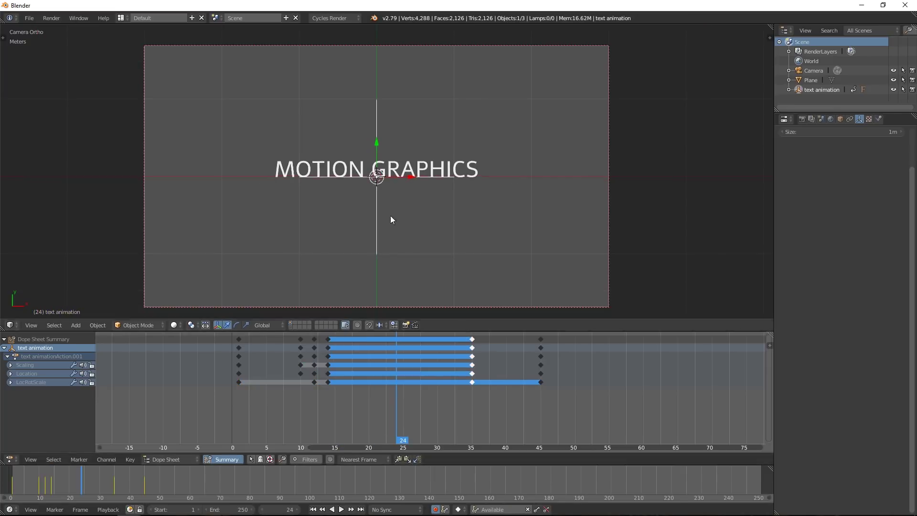
# Step: Shift the frame 14 bounce keyframe to frame 15 and add another slightly lowered keyframe at frame 17
pyautogui.click(329, 341)
pyautogui.rightClick(328, 339)
pyautogui.press('g')
pyautogui.click(333, 344)
pyautogui.click(321, 356)
pyautogui.click(348, 352)
pyautogui.moveTo(376, 143); pyautogui.dragTo(376, 147)
pyautogui.moveTo(351, 346); pyautogui.dragTo(360, 345)
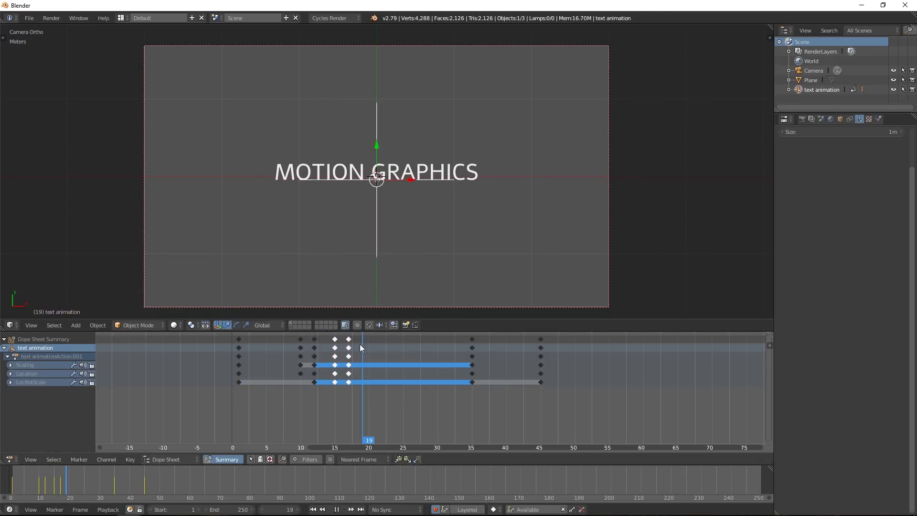
# Step: Readjust the empty's bounce heights and retime the bounce keyframes to frames 14, 16 and 17
pyautogui.moveTo(376, 145); pyautogui.dragTo(376, 142)
pyautogui.rightClick(472, 346)
pyautogui.hotkey('ctrl', 'z')
pyautogui.click(334, 343)
pyautogui.press('g')
pyautogui.click(347, 348)
pyautogui.moveTo(346, 352); pyautogui.dragTo(342, 353)
pyautogui.moveTo(376, 144); pyautogui.dragTo(376, 141)
pyautogui.moveTo(319, 348); pyautogui.dragTo(340, 348)
pyautogui.hotkey('alt', 'a')
pyautogui.moveTo(356, 348); pyautogui.dragTo(349, 349, button='right')
pyautogui.press('Escape')
pyautogui.moveTo(344, 348); pyautogui.dragTo(349, 349)
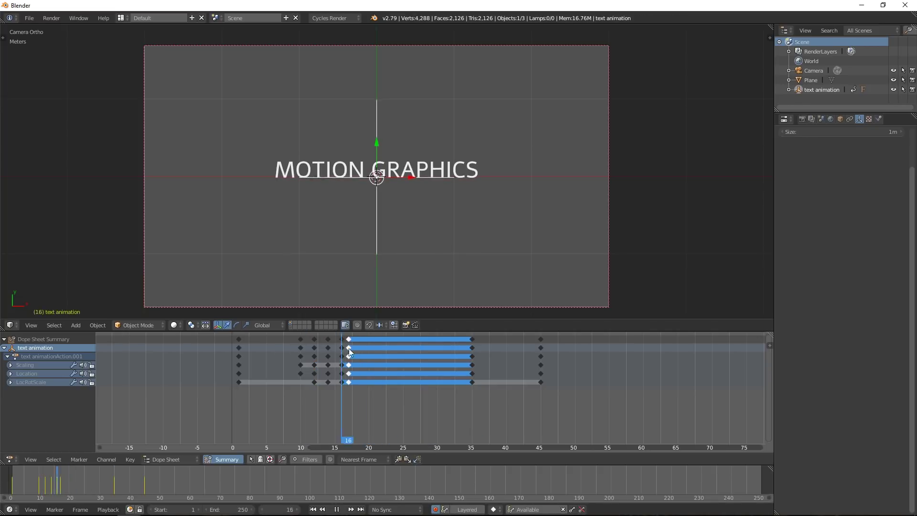
# Step: Save the file as motion graphics 1 in the motion graphics projects folder
pyautogui.hotkey('ctrl', 's')
pyautogui.click(28, 68)
pyautogui.click(156, 93)
pyautogui.click(152, 219)
pyautogui.click(144, 121)
pyautogui.click(143, 94)
pyautogui.click(143, 92)
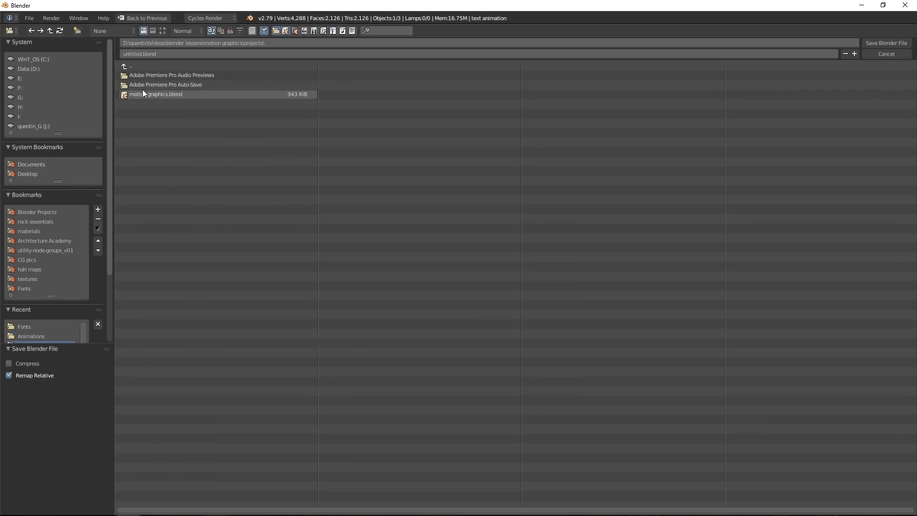
pyautogui.click(144, 54)
pyautogui.write('motion graphics 1')
pyautogui.press('Return')
pyautogui.press('Return')
# Step: Add duplicated keyframes at frames 31 and 33, ahead of the frame 35 keyframe
pyautogui.moveTo(373, 351); pyautogui.dragTo(413, 360)
pyautogui.press('s')
pyautogui.click(472, 306)
pyautogui.hotkey('shift', 'd')
pyautogui.click(431, 356)
pyautogui.moveTo(451, 342); pyautogui.dragTo(458, 342, button='right')
pyautogui.moveTo(456, 342); pyautogui.dragTo(444, 358)
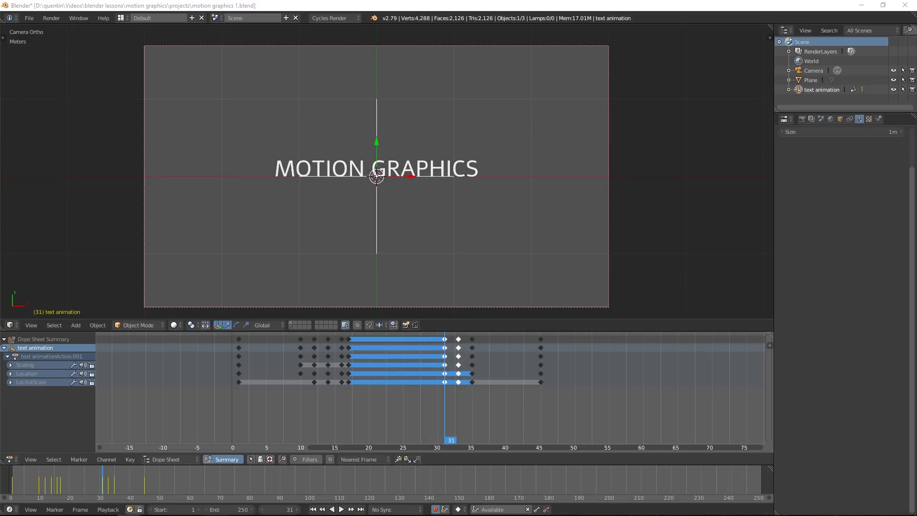
# Step: Retime the three keyframes before the exit to frames 33, 36 and 39, and play back the animation
pyautogui.moveTo(445, 342)
pyautogui.mouseDown(button='right')
pyautogui.moveTo(437, 342)
pyautogui.moveTo(451, 343)
pyautogui.mouseUp(button='right')
pyautogui.moveTo(451, 360); pyautogui.dragTo(514, 359)
pyautogui.keyDown('shift'); pyautogui.rightClick(472, 340); pyautogui.keyUp('shift')
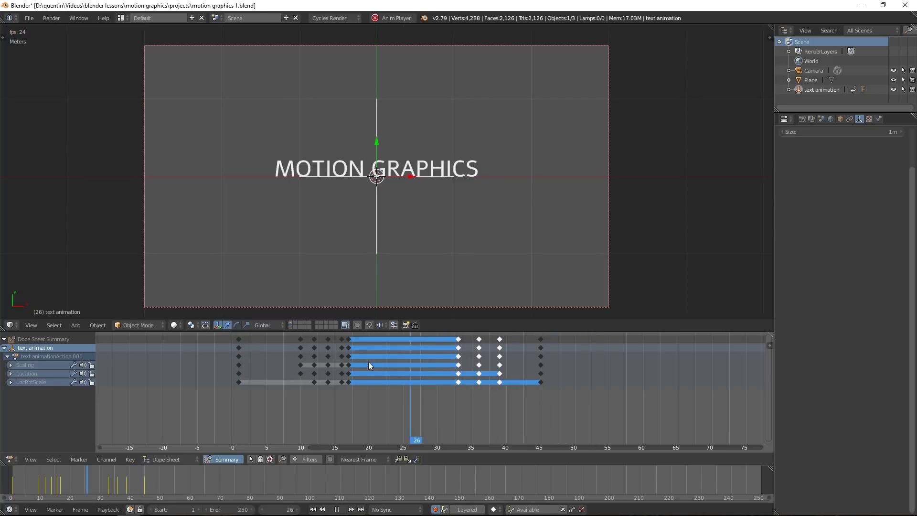
pyautogui.hotkey('shift', 'a')
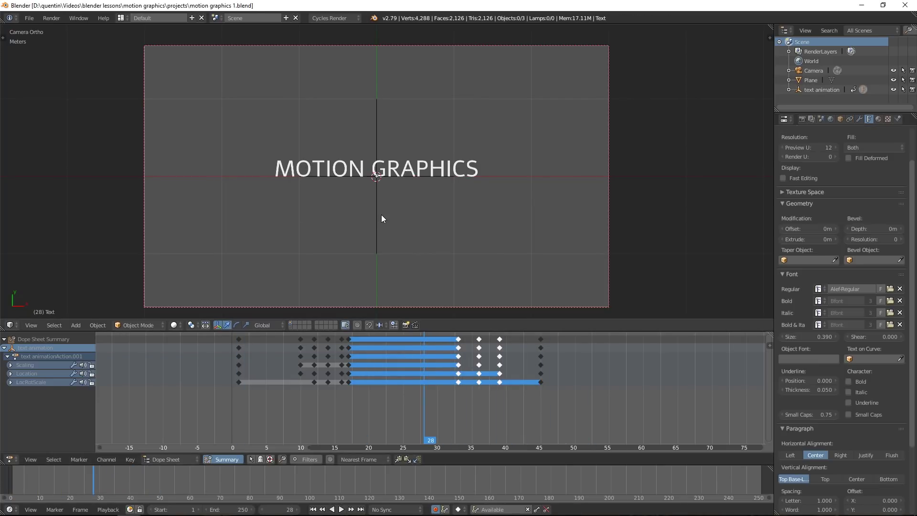
# Step: Duplicate the text animation empty in place and rename the copy circle animation
pyautogui.hotkey('shift', 'a')
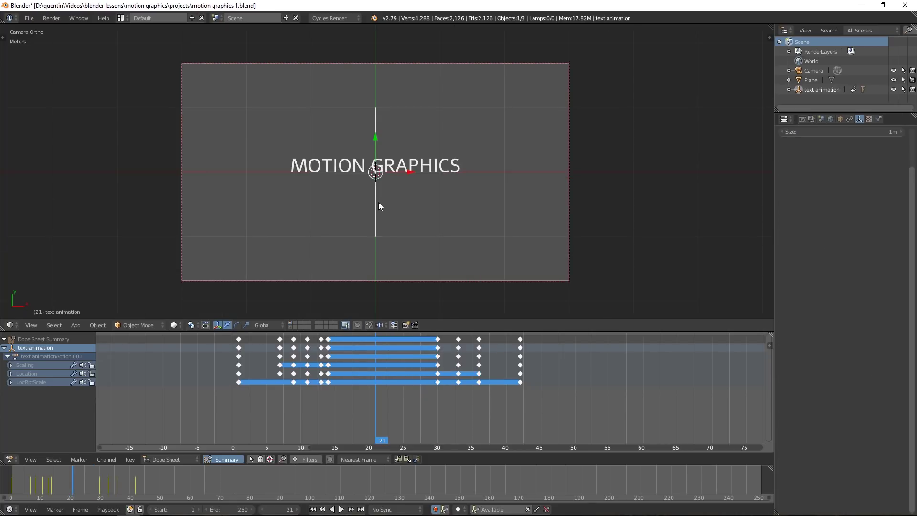
pyautogui.hotkey('shift', 'd')
pyautogui.press('Escape')
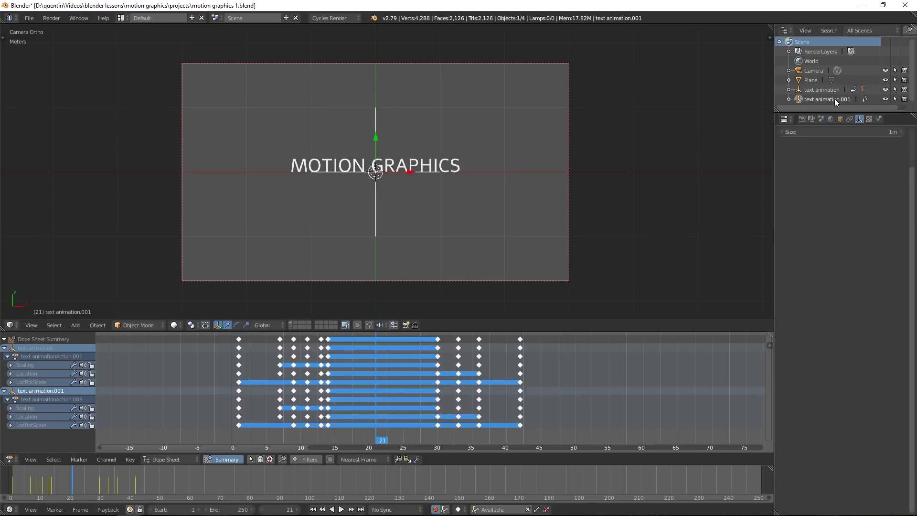
pyautogui.doubleClick(835, 98)
pyautogui.write('circle animation')
pyautogui.press('Return')
# Step: Add a circle mesh at the centre and scale it up until it encloses the MOTION GRAPHICS text
pyautogui.hotkey('shift', 'a')
pyautogui.moveTo(400, 211)
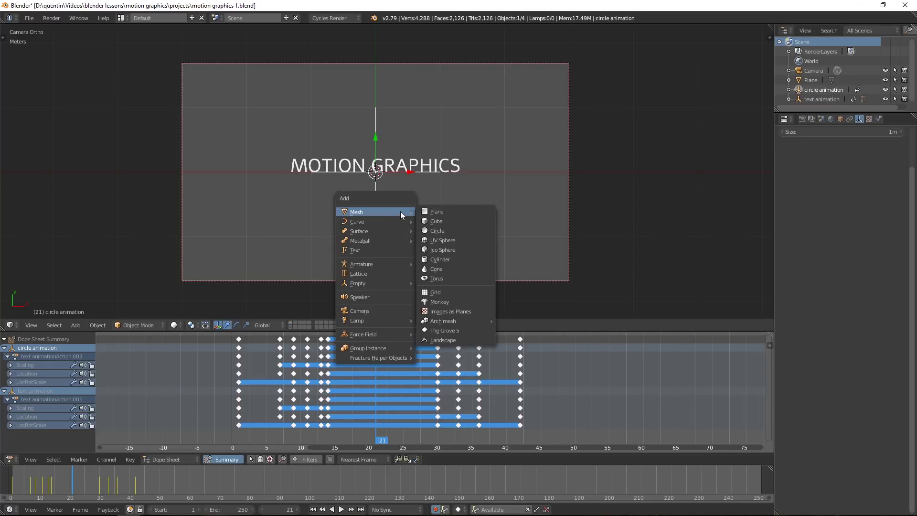
pyautogui.click(440, 230)
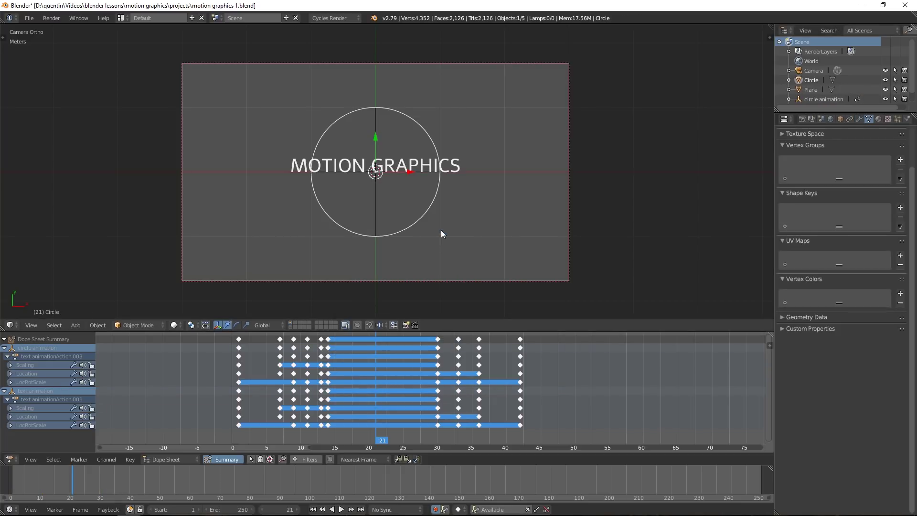
pyautogui.scroll(2, 417, 217)
pyautogui.press('s')
pyautogui.click(493, 229)
# Step: Extrude and scale the circle's outline into a thin ring and parent it to the circle animation empty
pyautogui.press('Tab')
pyautogui.press('e')
pyautogui.rightClick(532, 235)
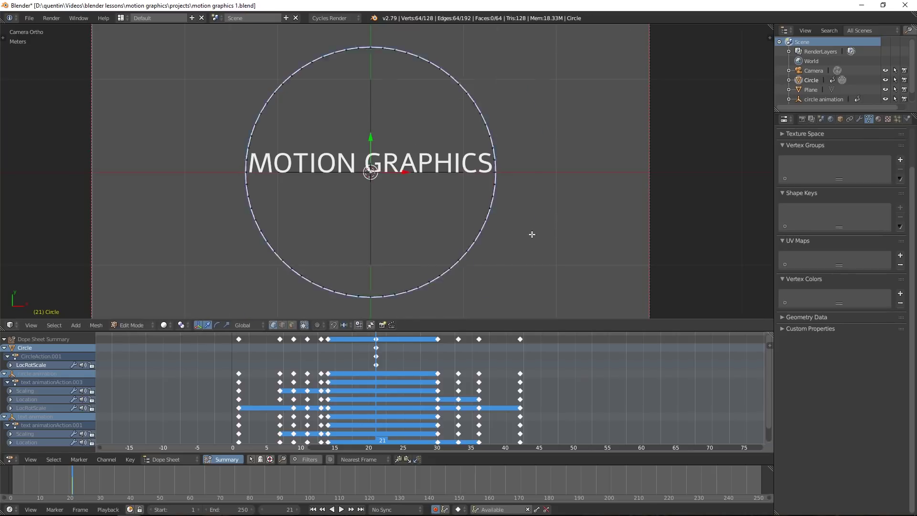
pyautogui.scroll(1, 532, 235)
pyautogui.press('s')
pyautogui.click(532, 234)
pyautogui.scroll(-1, 727, 165)
pyautogui.press('Tab')
pyautogui.keyDown('shift'); pyautogui.click(824, 99); pyautogui.keyUp('shift')
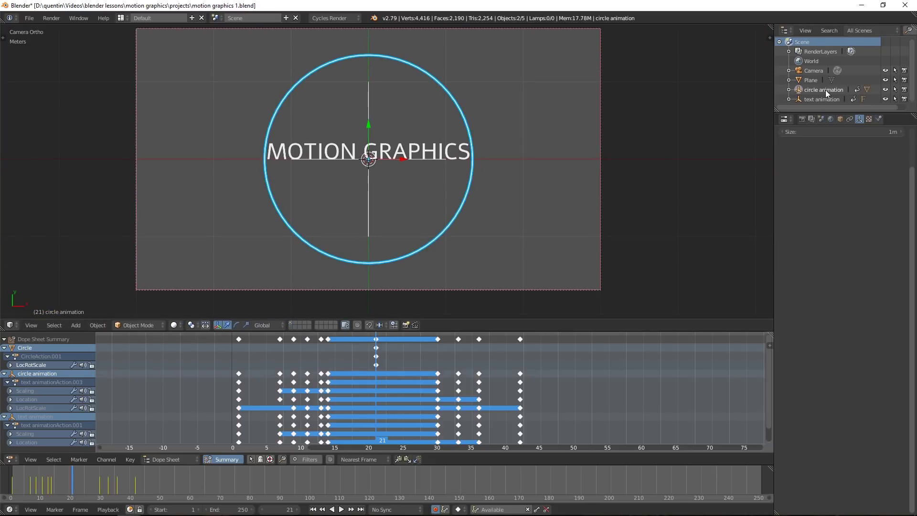
# Step: Retime the circle animation's keyframes so the entrance starts at frame 5 and the exit keys fall on frames 32, 35, 38 and 44
pyautogui.click(826, 90)
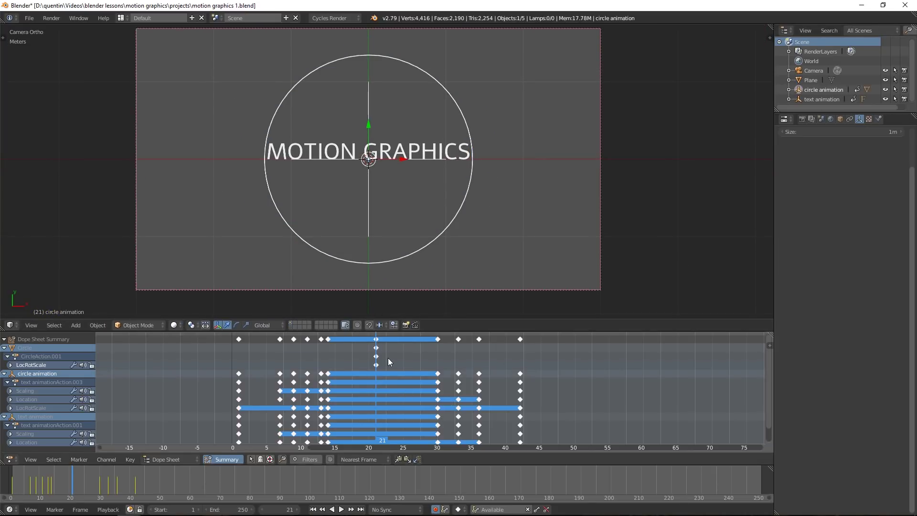
pyautogui.press('a')
pyautogui.moveTo(262, 361); pyautogui.dragTo(255, 362)
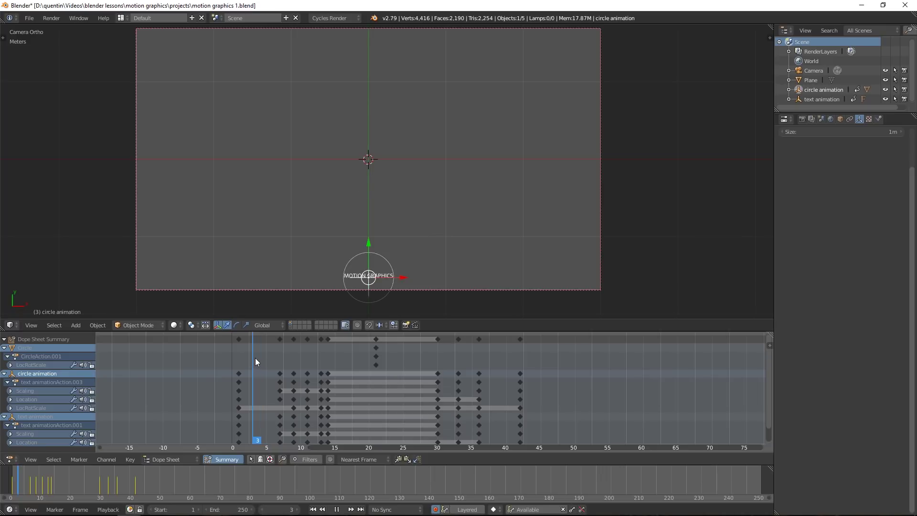
pyautogui.moveTo(255, 358); pyautogui.dragTo(287, 358)
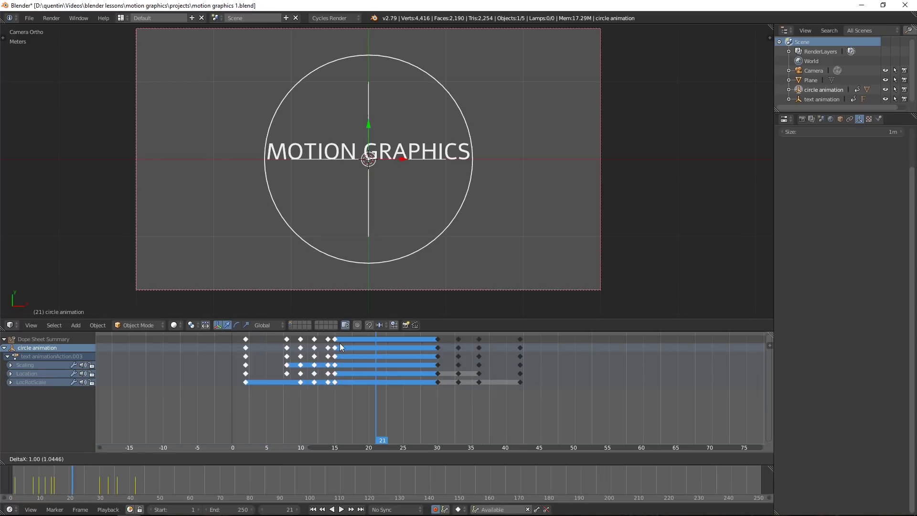
pyautogui.click(343, 345)
pyautogui.click(316, 349)
pyautogui.press('g')
pyautogui.click(341, 351)
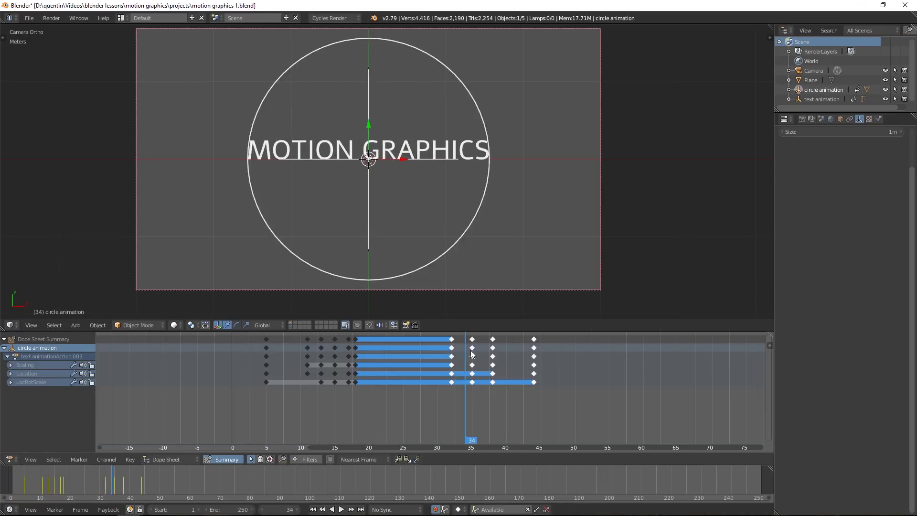
# Step: Adjust the circle animation empty's height along Y at frame 13 and play back the entrance
pyautogui.moveTo(469, 351); pyautogui.dragTo(321, 349)
pyautogui.press('g')
pyautogui.press('y')
pyautogui.click(423, 207)
pyautogui.moveTo(258, 348); pyautogui.dragTo(346, 345)
pyautogui.hotkey('alt', 'a')
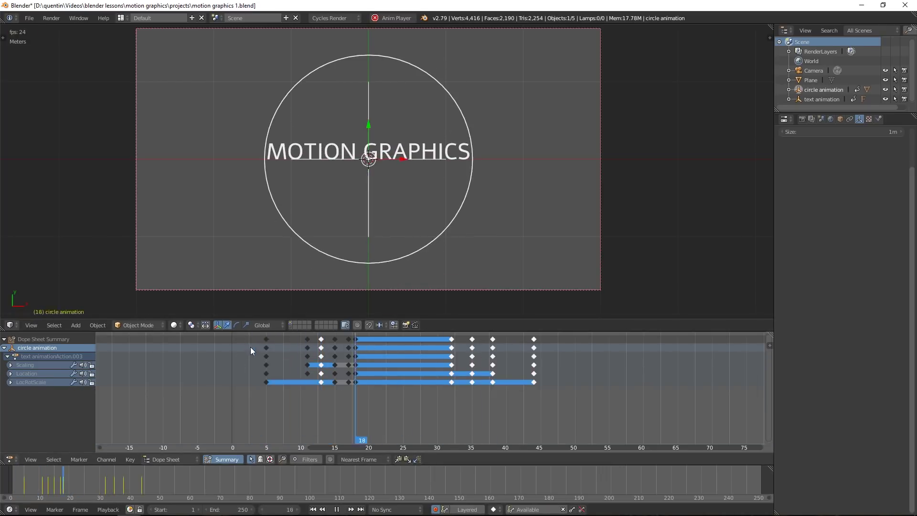
# Step: Move the circle animation's last entrance keyframe to frame 19 and review the bounce in playback
pyautogui.hotkey('alt', 'a')
pyautogui.rightClick(356, 339)
pyautogui.press('g')
pyautogui.click(362, 340)
pyautogui.hotkey('alt', 'a')
pyautogui.hotkey('alt', 'a')
pyautogui.moveTo(306, 352); pyautogui.dragTo(336, 356)
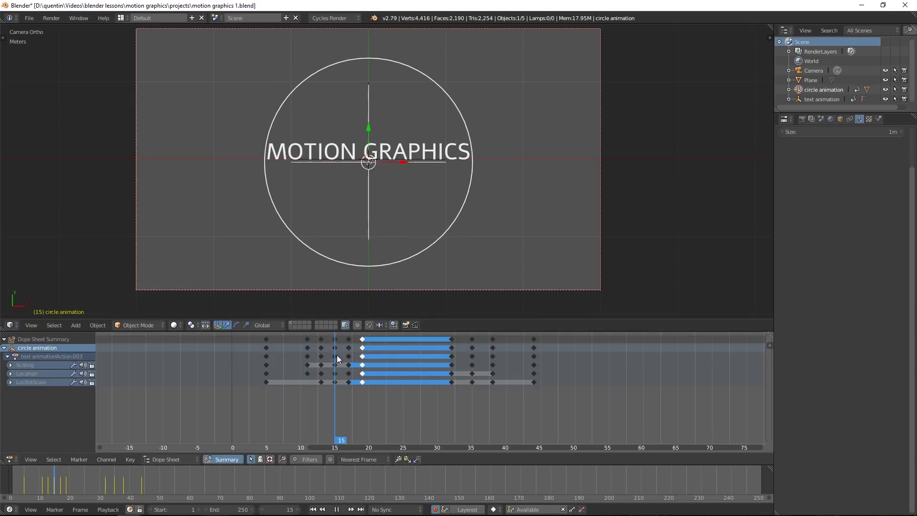
pyautogui.hotkey('alt', 'a')
pyautogui.rightClick(403, 236)
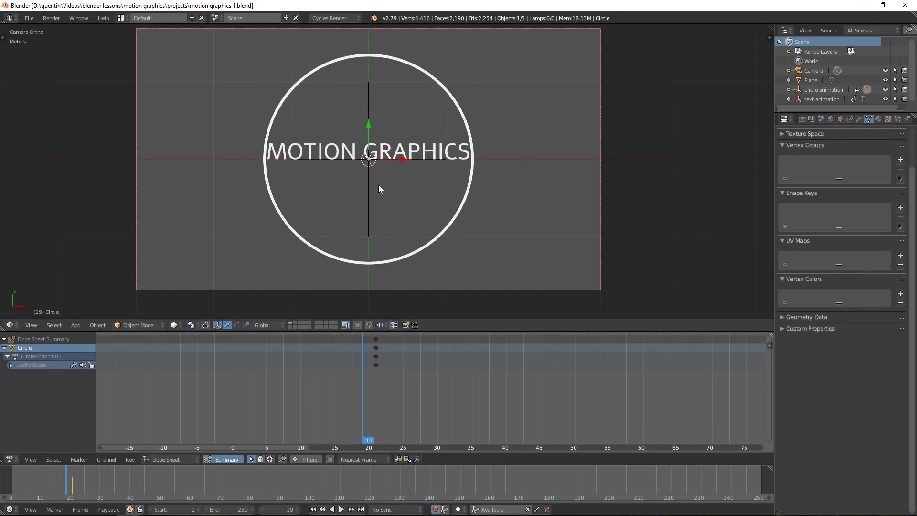
pyautogui.hotkey('shift', 'd')
pyautogui.press('s')
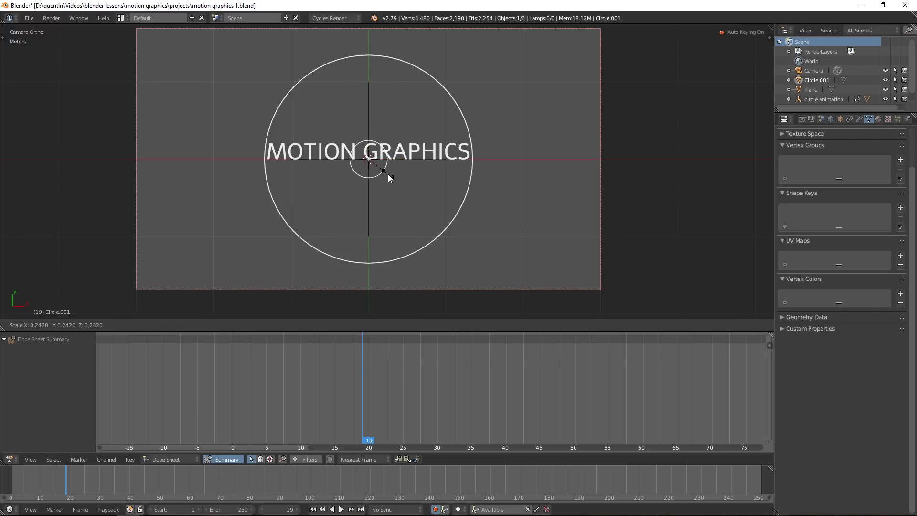
pyautogui.click(387, 173)
pyautogui.press('g')
pyautogui.click(426, 211)
pyautogui.press('Tab')
pyautogui.press('Tab')
pyautogui.press('Delete')
# Step: Add a circle mesh with 18 vertices and scale it down as the base of a small gear
pyautogui.hotkey('shift', 'a')
pyautogui.click(395, 232)
pyautogui.press('F6')
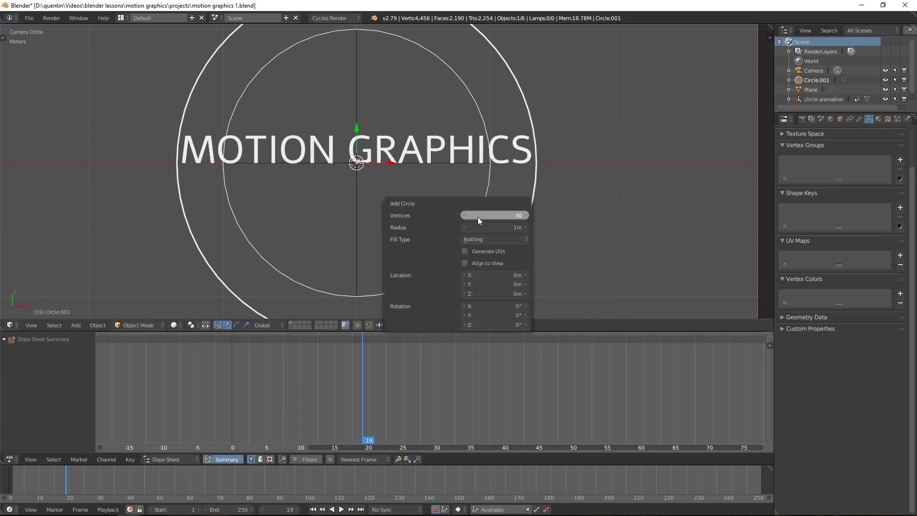
pyautogui.moveTo(478, 217); pyautogui.dragTo(466, 215)
pyautogui.scroll(-1, 490, 237)
pyautogui.press('s')
pyautogui.click(392, 180)
# Step: Select every other edge of the small circle, then extrude and scale the edges outward to form gear teeth
pyautogui.scroll(4, 438, 213)
pyautogui.press('Tab')
pyautogui.keyDown('shift'); pyautogui.moveTo(438, 213); pyautogui.dragTo(362, 110, button='middle'); pyautogui.keyUp('shift')
pyautogui.keyDown('shift'); pyautogui.rightClick(315, 190); pyautogui.keyUp('shift')
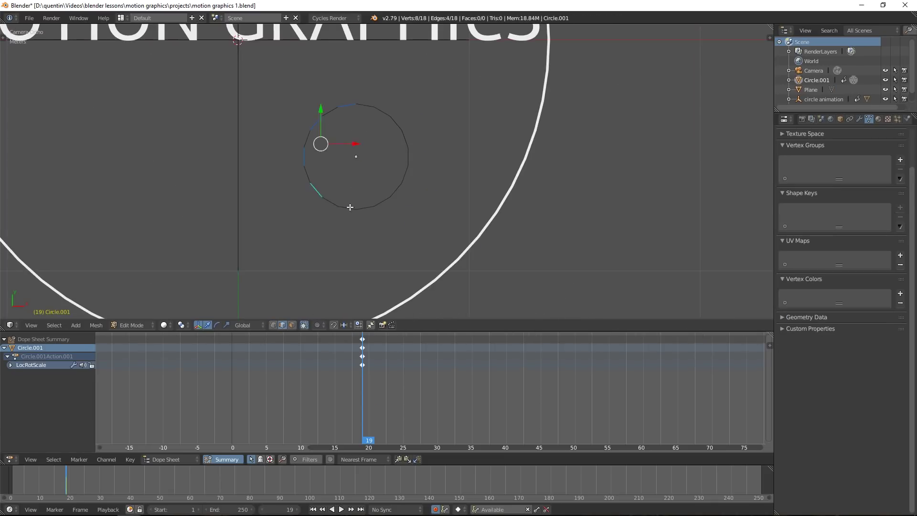
pyautogui.keyDown('shift'); pyautogui.rightClick(348, 208); pyautogui.keyUp('shift')
pyautogui.keyDown('shift'); pyautogui.rightClick(382, 202); pyautogui.keyUp('shift')
pyautogui.keyDown('shift'); pyautogui.rightClick(405, 175); pyautogui.keyUp('shift')
pyautogui.keyDown('shift'); pyautogui.rightClick(406, 139); pyautogui.keyUp('shift')
pyautogui.keyDown('shift'); pyautogui.rightClick(382, 111); pyautogui.keyUp('shift')
pyautogui.press('e')
pyautogui.press('s')
pyautogui.click(475, 172)
pyautogui.scroll(-2, 263, 243)
pyautogui.press('Tab')
pyautogui.scroll(-3, 436, 180)
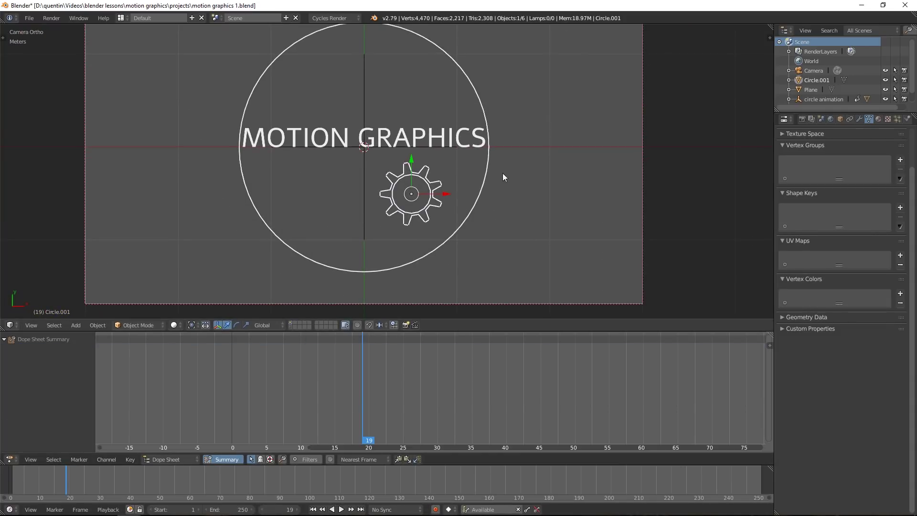
# Step: Insert a rotation keyframe on the gear at frame 19 and show its F-curve modifier settings
pyautogui.press('i')
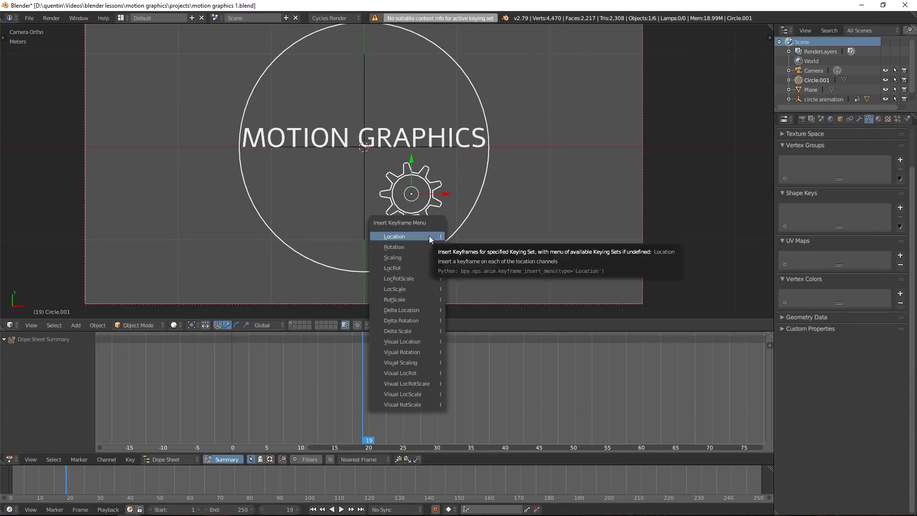
pyautogui.click(430, 239)
pyautogui.hotkey('ctrl', 'Tab')
pyautogui.press('n')
pyautogui.click(722, 351)
pyautogui.click(727, 394)
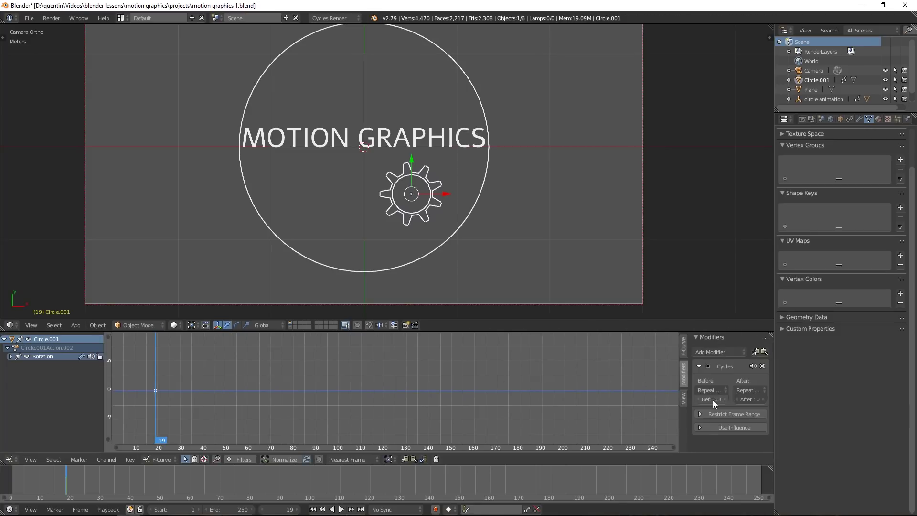
pyautogui.click(760, 365)
# Step: Try a Generator modifier on the gear's combined rotation curves and adjust its x coefficient
pyautogui.click(721, 352)
pyautogui.click(733, 364)
pyautogui.moveTo(71, 481); pyautogui.dragTo(69, 485)
pyautogui.press('Home')
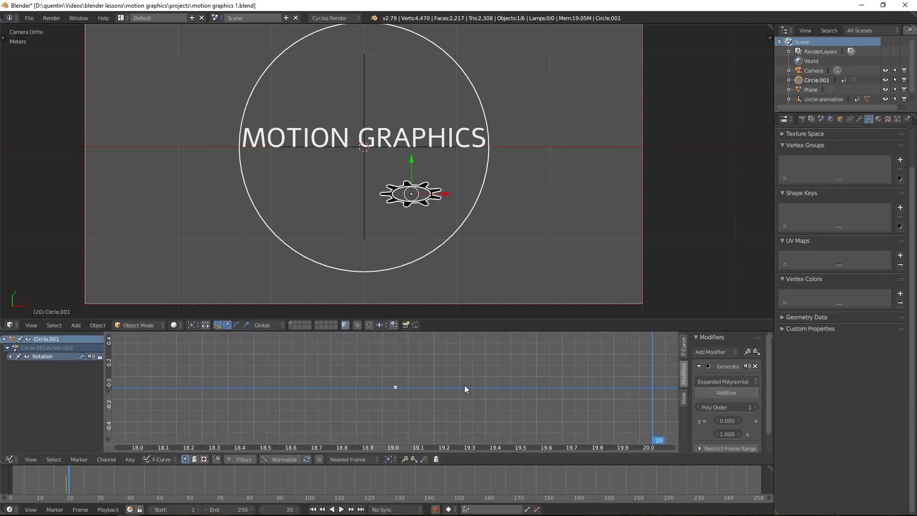
pyautogui.keyDown('ctrl'); pyautogui.moveTo(465, 385); pyautogui.dragTo(372, 429, button='middle'); pyautogui.keyUp('ctrl')
pyautogui.moveTo(727, 433); pyautogui.dragTo(679, 434)
# Step: Delete the gear's X and Y Euler Rotation channels, keeping only the Z channel
pyautogui.click(11, 356)
pyautogui.click(24, 365)
pyautogui.click(24, 374)
pyautogui.press('x')
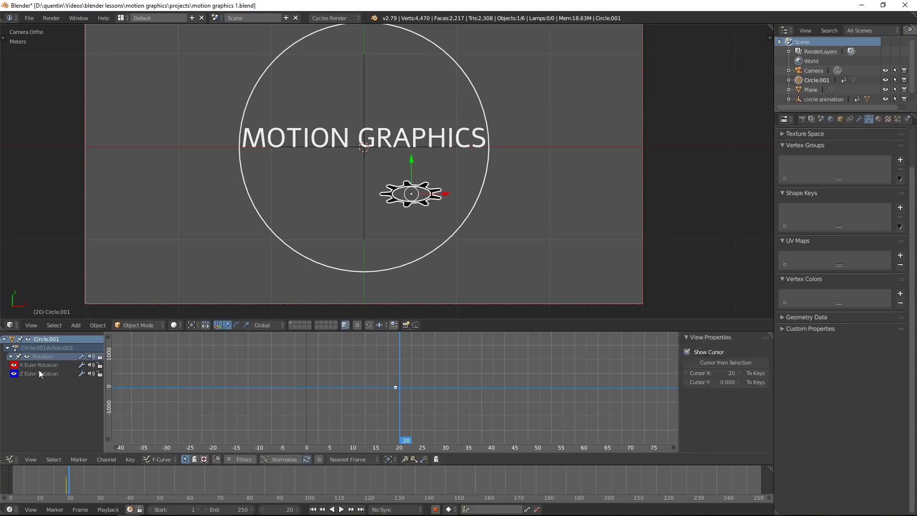
pyautogui.hotkey('ctrl', 'z')
pyautogui.press('x')
pyautogui.press('x')
# Step: Add a Generator modifier with an x coefficient of 0.100 to the gear's Z Euler Rotation and play back the spin
pyautogui.click(721, 352)
pyautogui.click(733, 364)
pyautogui.hotkey('alt', 'a')
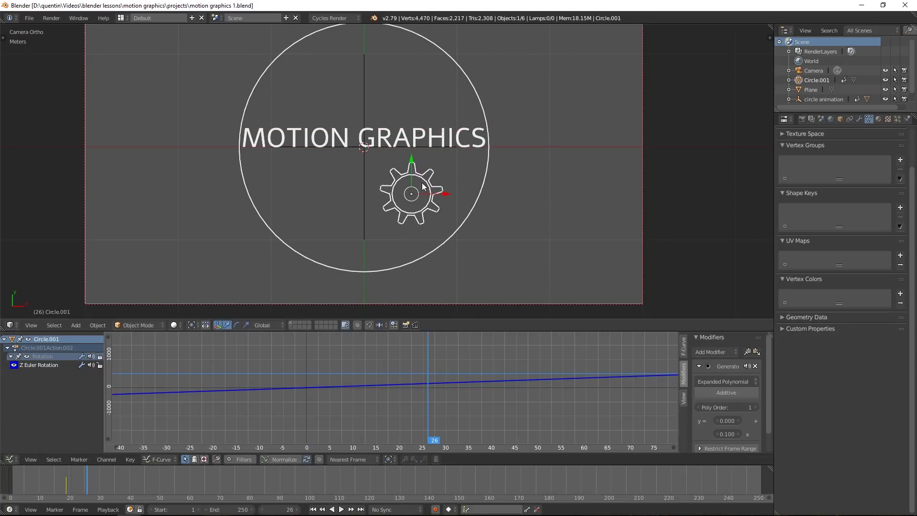
# Step: Arrange four copies of the gear around the centre, parented to a new empty named gear animation
pyautogui.keyDown('shift'); pyautogui.rightClick(488, 148); pyautogui.keyUp('shift')
pyautogui.hotkey('ctrl', 'p')
pyautogui.click(489, 149)
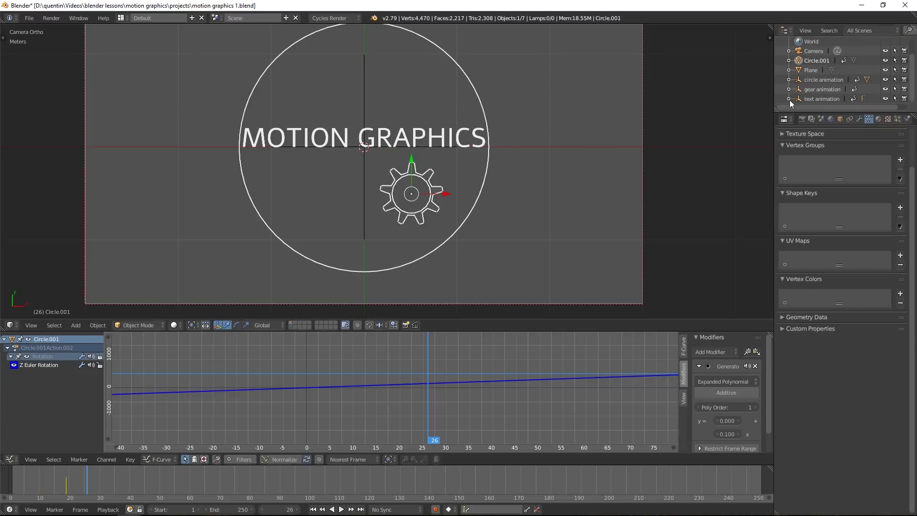
pyautogui.press('r')
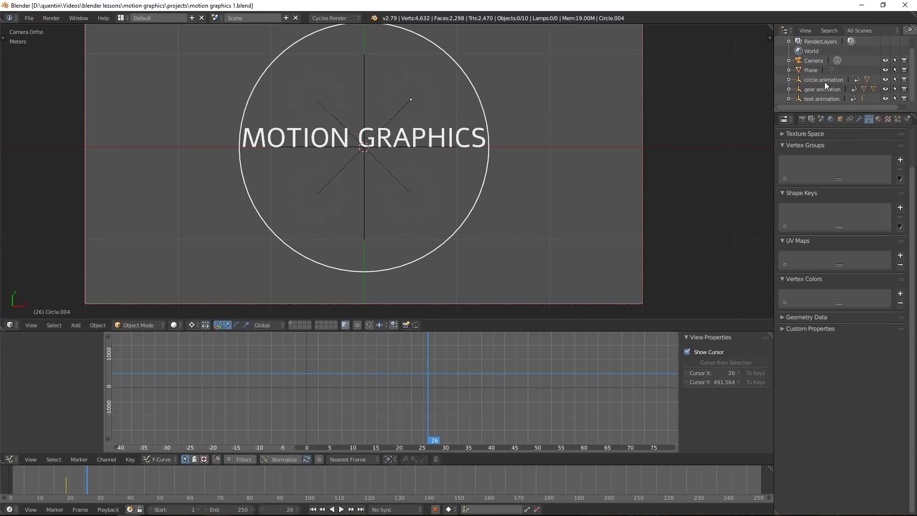
# Step: Retime the gear animation empty's keyframes in the Dope Sheet, with the exit keys on frames 33, 36, 39 and 45
pyautogui.click(9, 459)
pyautogui.click(32, 412)
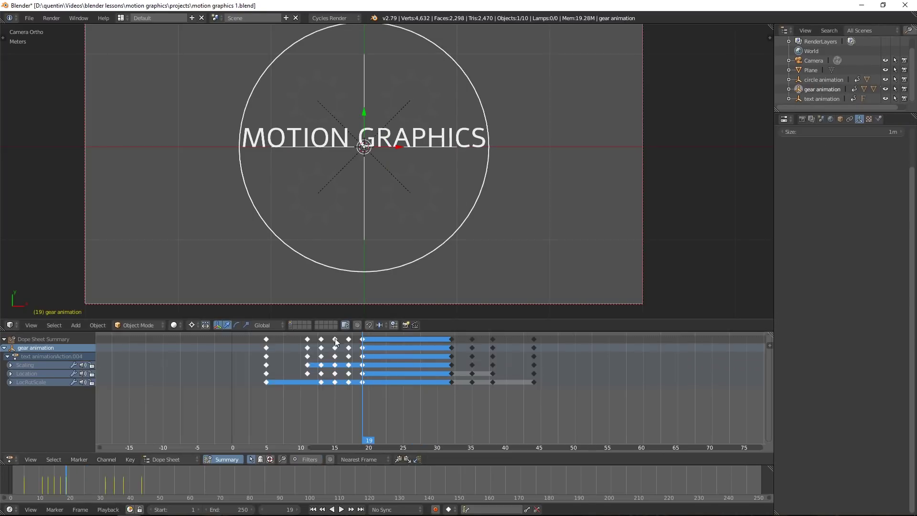
pyautogui.hotkey('alt', 'a')
pyautogui.moveTo(455, 361); pyautogui.dragTo(283, 369)
pyautogui.press('g')
pyautogui.click(452, 364)
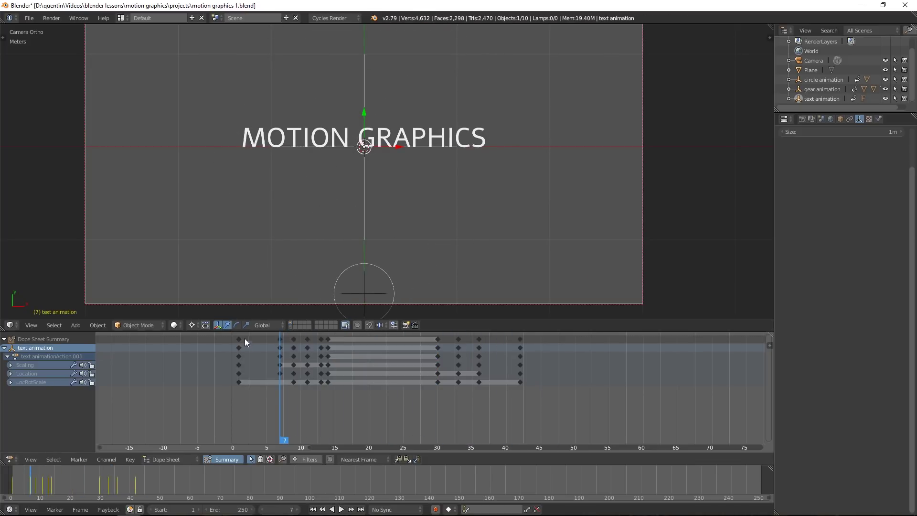
# Step: Shift the entrance keyframes so the circle animation starts at frame 4 and the gear animation at frame 6, and play back
pyautogui.press('g')
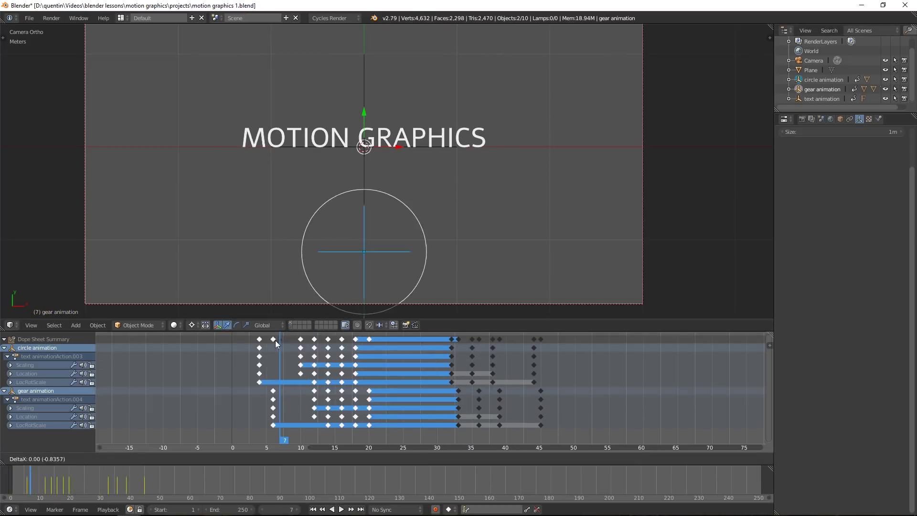
pyautogui.click(276, 340)
pyautogui.hotkey('alt', 'a')
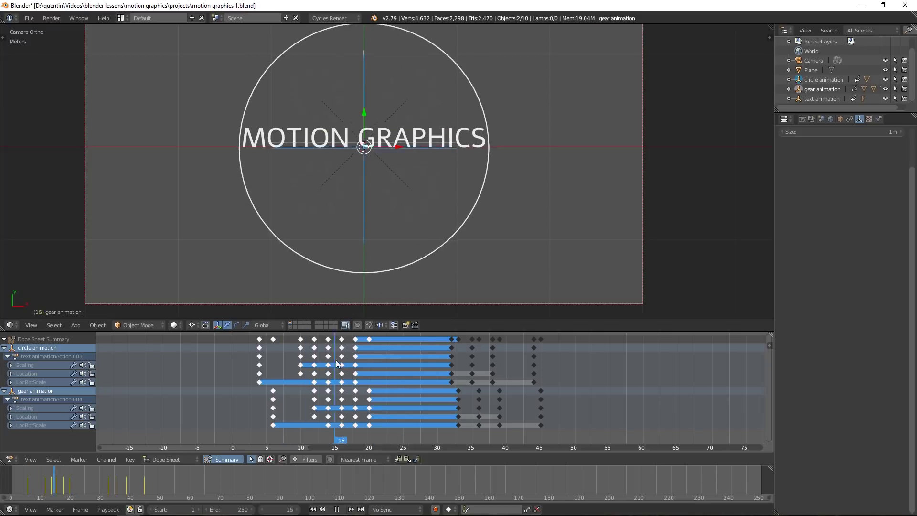
pyautogui.hotkey('shift', 'Left')
# Step: Reveal the layer with the background plane and give the plane a new material in the Node Editor
pyautogui.keyDown('shift'); pyautogui.click(290, 328); pyautogui.keyUp('shift')
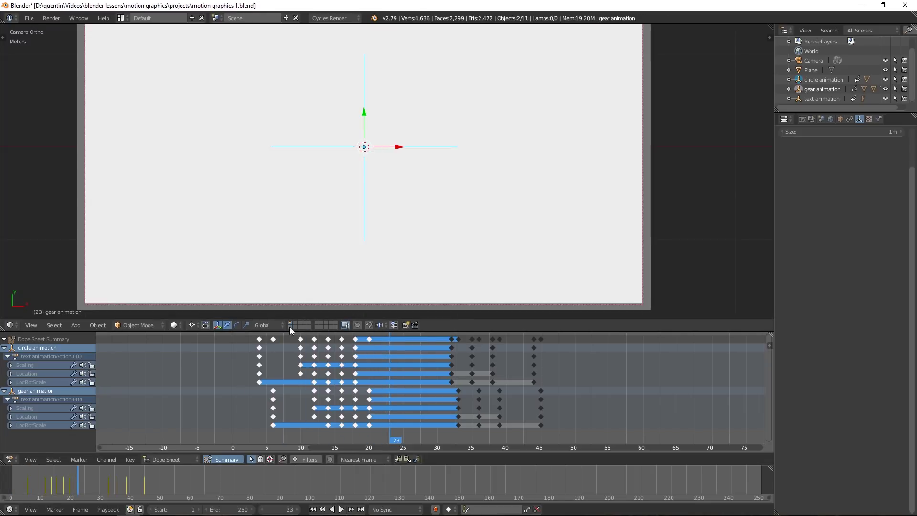
pyautogui.rightClick(422, 210)
pyautogui.scroll(-4, 475, 146)
pyautogui.click(9, 459)
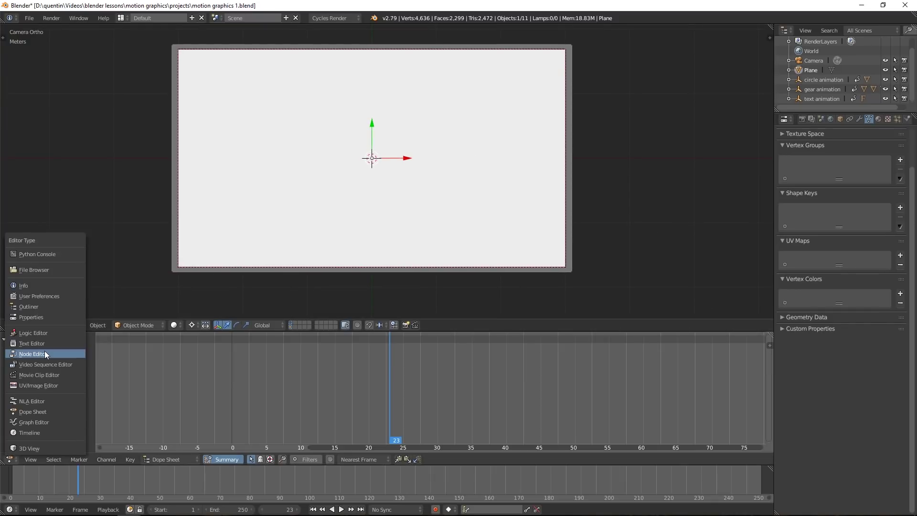
pyautogui.click(46, 354)
pyautogui.click(226, 458)
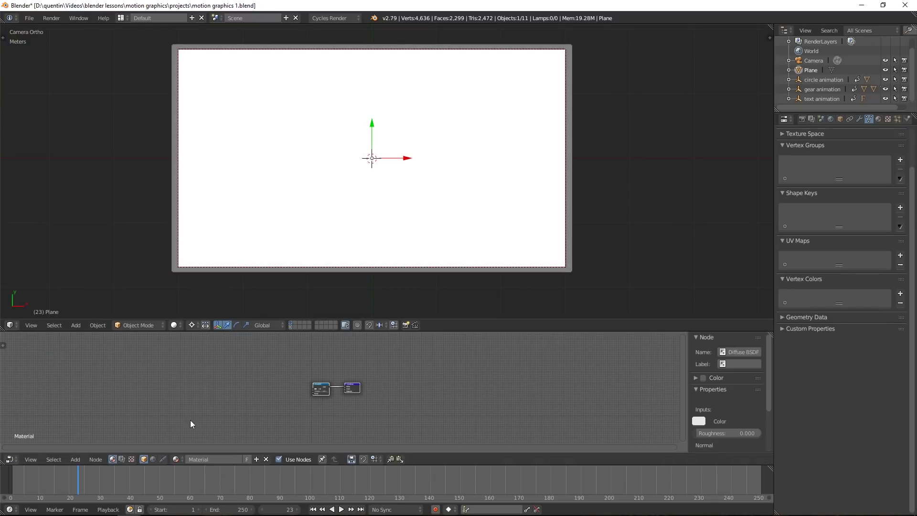
# Step: Set the viewport shading to Material
pyautogui.click(141, 325)
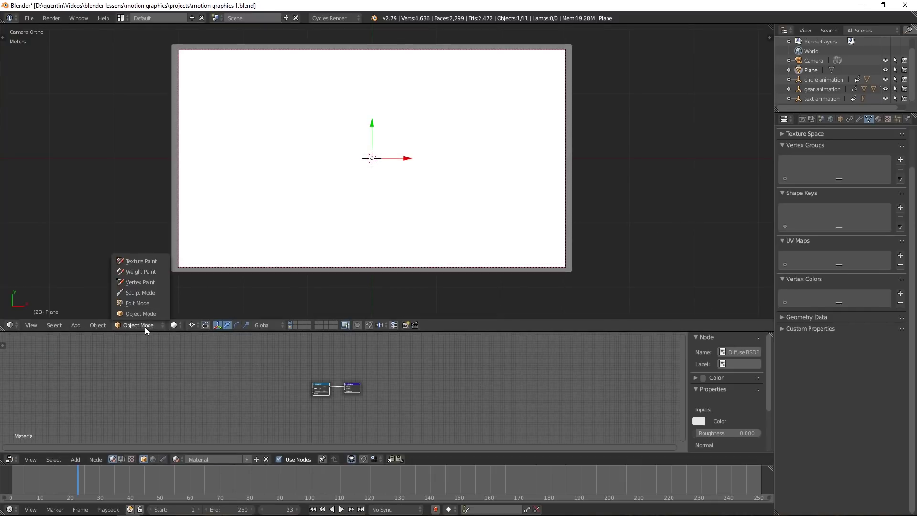
pyautogui.click(171, 324)
pyautogui.click(190, 274)
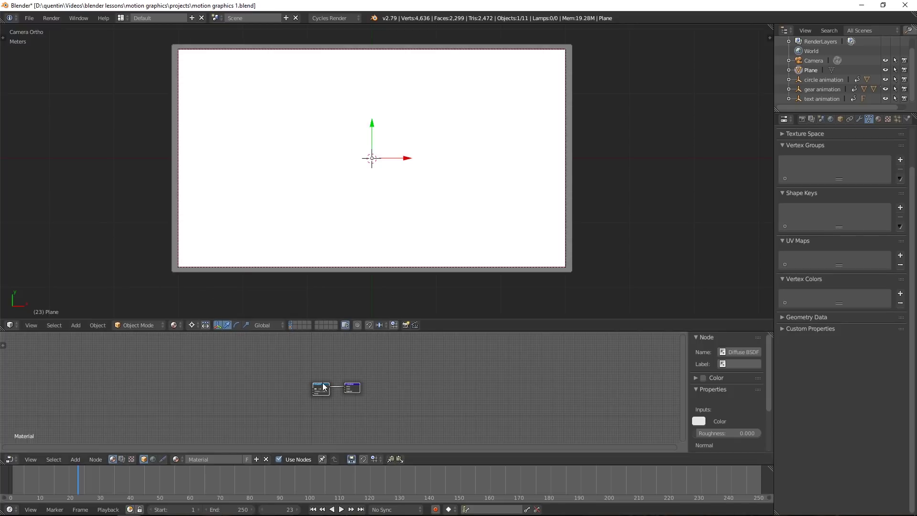
# Step: Add a ColorRamp node ahead of the Diffuse BSDF in the background plane's material
pyautogui.scroll(12, 343, 398)
pyautogui.moveTo(333, 398); pyautogui.dragTo(392, 376, button='middle')
pyautogui.click(353, 364)
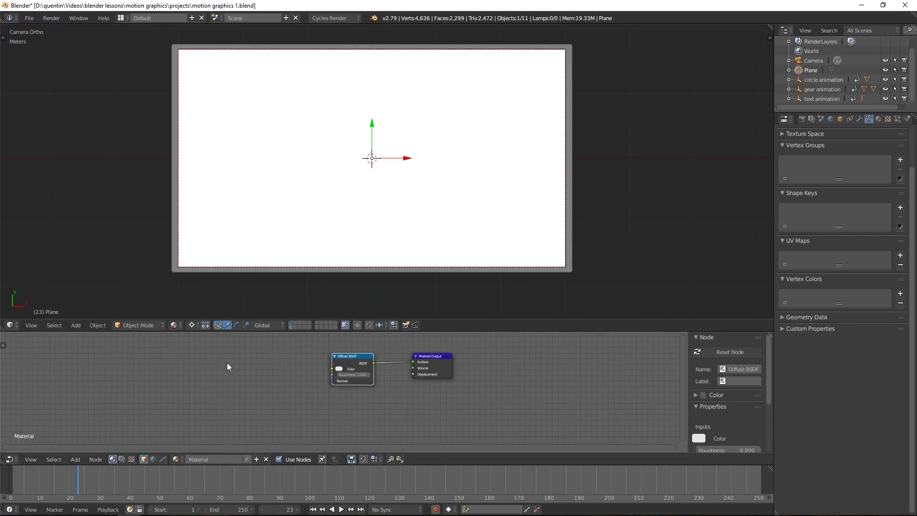
pyautogui.hotkey('shift', 'a')
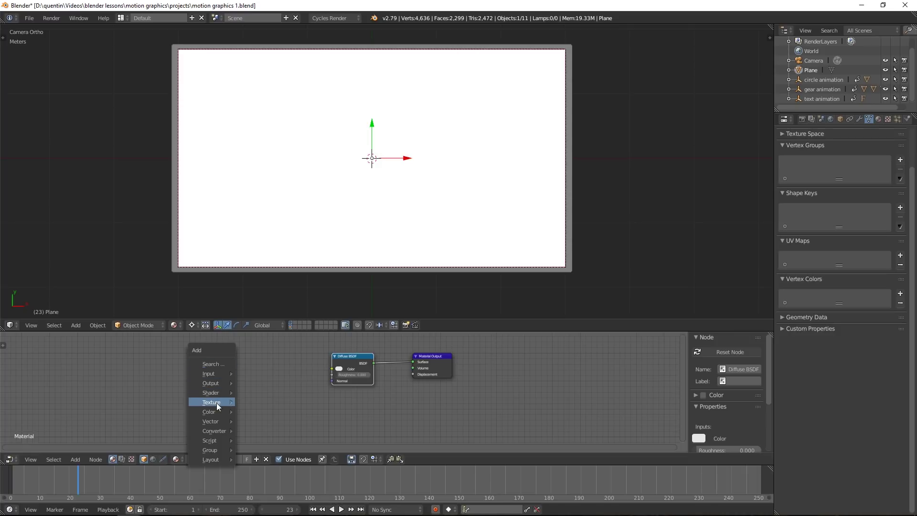
pyautogui.moveTo(219, 430)
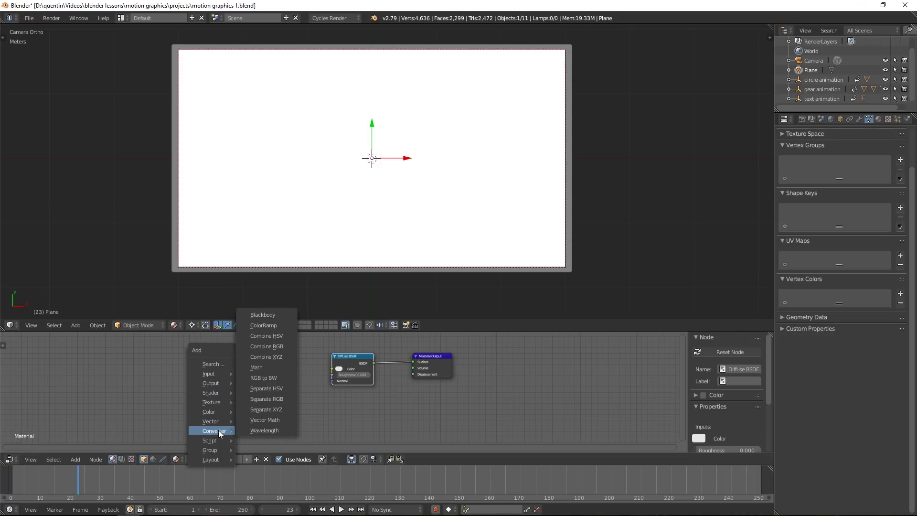
pyautogui.click(263, 326)
pyautogui.click(222, 349)
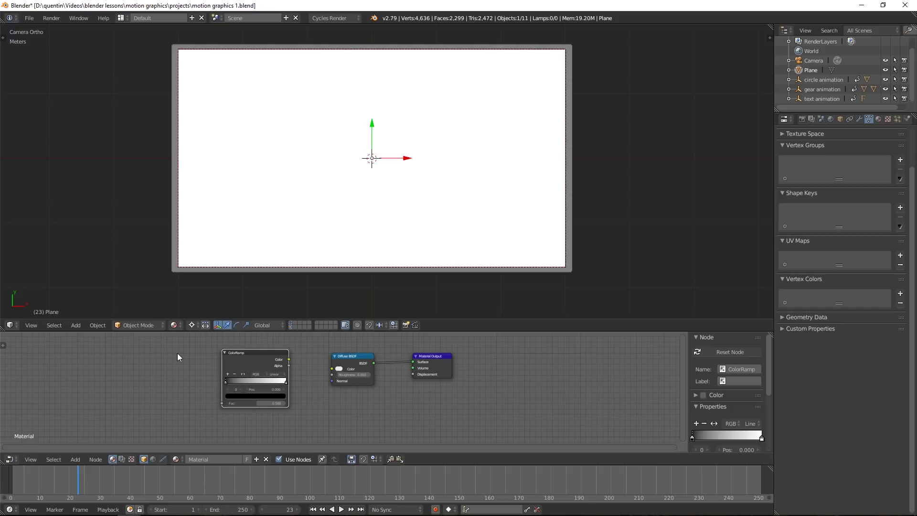
# Step: Add a Gradient Texture node ahead of the ColorRamp
pyautogui.moveTo(178, 359); pyautogui.dragTo(210, 352, button='middle')
pyautogui.hotkey('shift', 'a')
pyautogui.moveTo(193, 329)
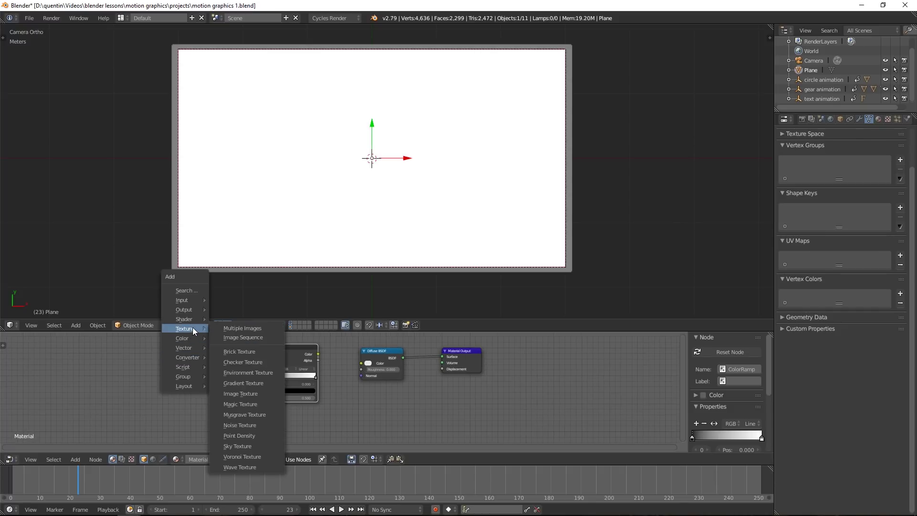
pyautogui.click(249, 383)
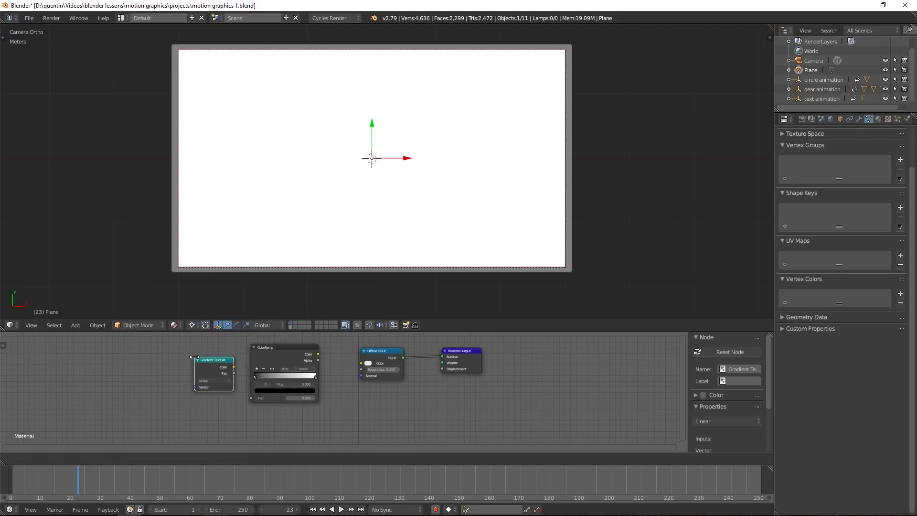
pyautogui.click(195, 357)
# Step: Add Texture Coordinate and Mapping nodes ahead of the Gradient Texture
pyautogui.hotkey('shift', 'a')
pyautogui.moveTo(150, 331)
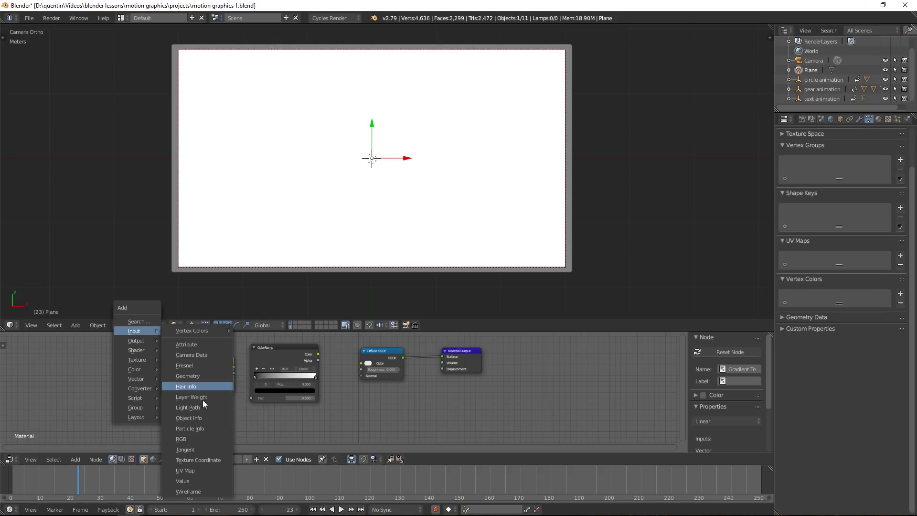
pyautogui.click(198, 460)
pyautogui.click(41, 347)
pyautogui.hotkey('shift', 'a')
pyautogui.moveTo(101, 351)
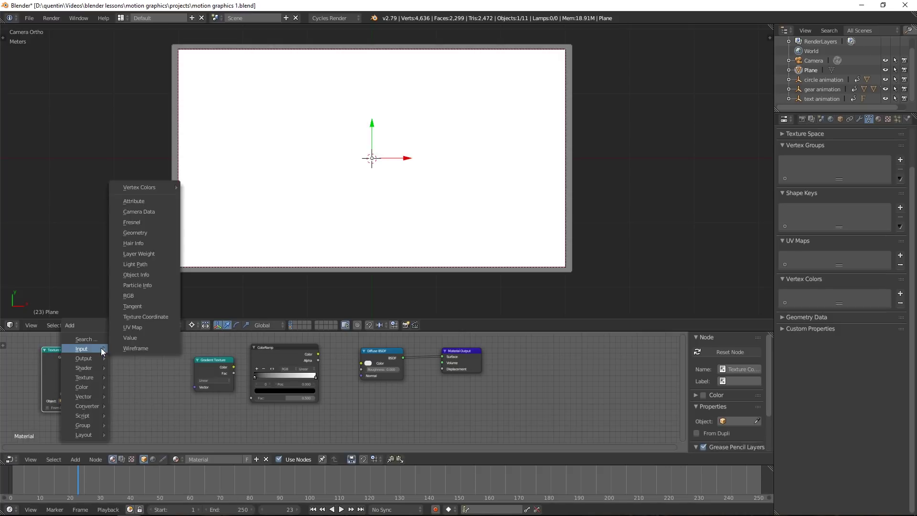
pyautogui.moveTo(91, 395)
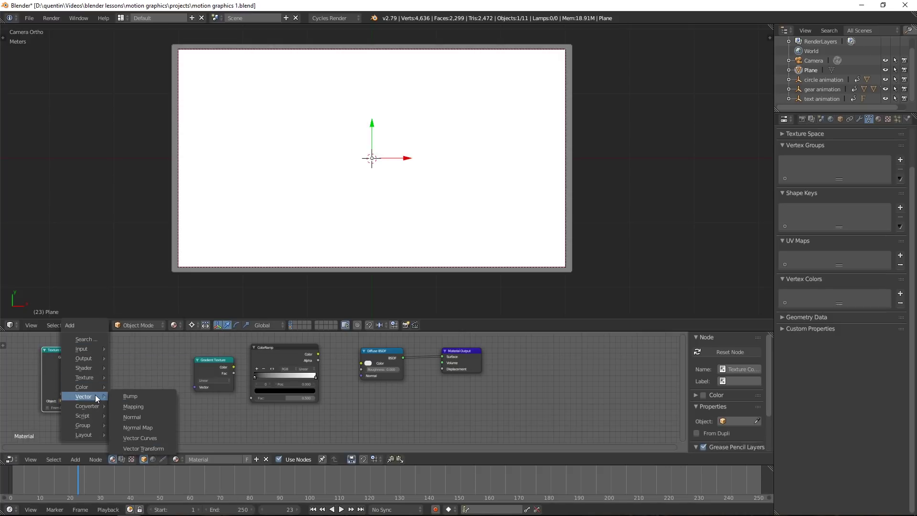
pyautogui.click(128, 404)
pyautogui.click(92, 343)
# Step: Link Texture Coordinate, Mapping, Gradient Texture and ColorRamp in a chain and route the ColorRamp through an emission Viewer
pyautogui.moveTo(406, 337); pyautogui.dragTo(58, 385)
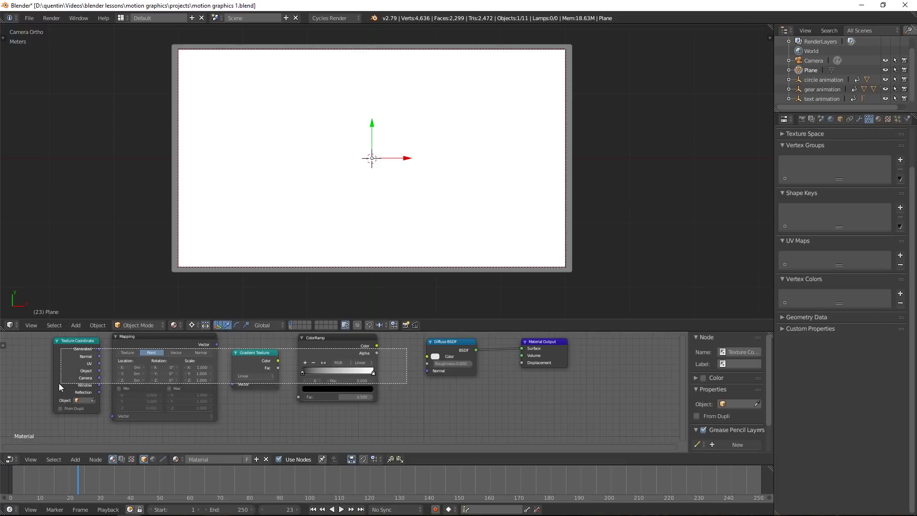
pyautogui.press('f')
pyautogui.click(345, 345)
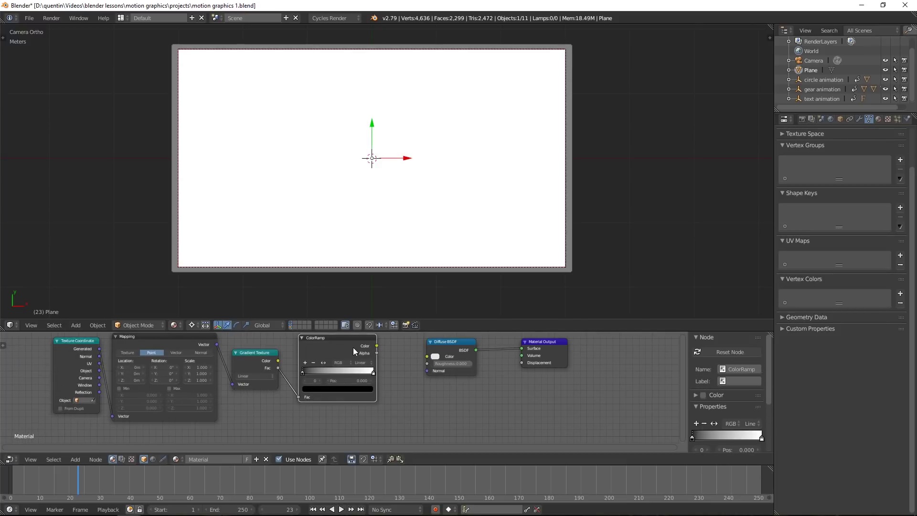
pyautogui.keyDown('ctrl'); pyautogui.keyDown('shift'); pyautogui.click(355, 348); pyautogui.keyUp('shift'); pyautogui.keyUp('ctrl')
# Step: Delete the Diffuse BSDF node and move the Viewer node close to the Material Output
pyautogui.click(449, 346)
pyautogui.press('x')
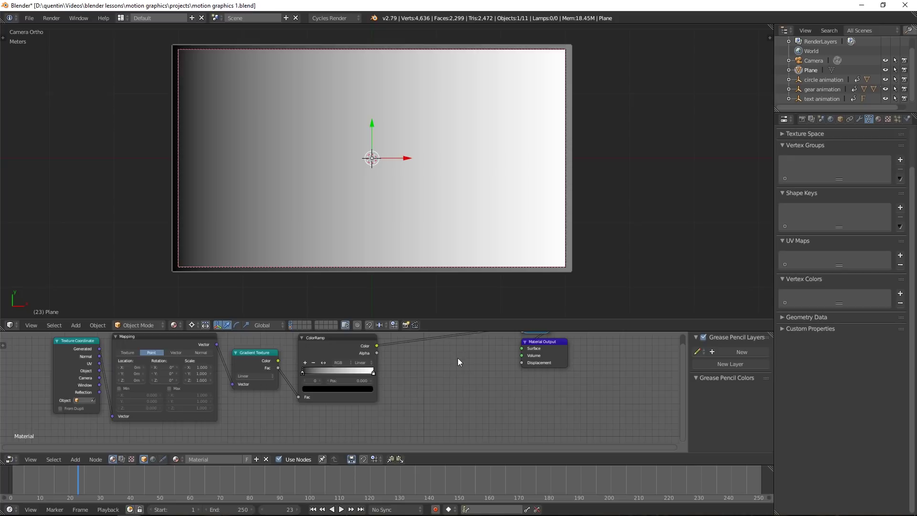
pyautogui.press('Home')
pyautogui.moveTo(511, 366); pyautogui.dragTo(505, 355)
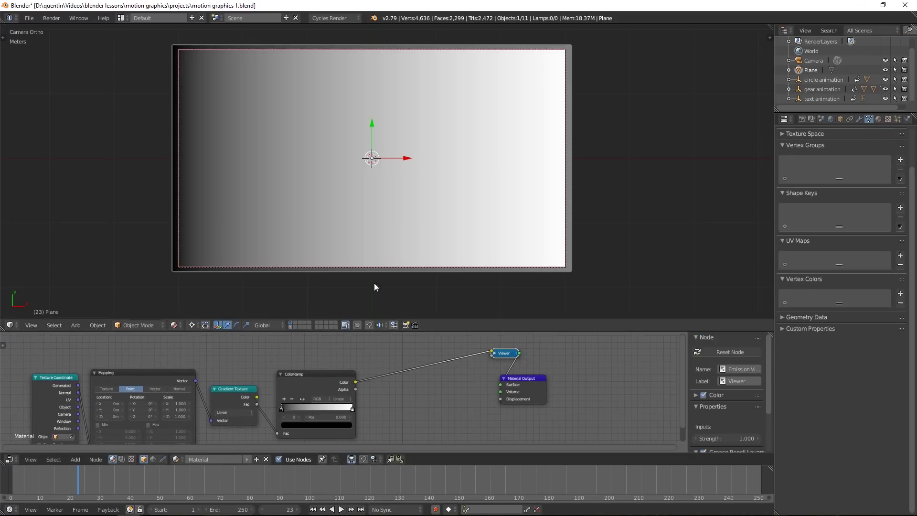
# Step: Color the ColorRamp's first stop light cyan and its last stop dark blue
pyautogui.moveTo(355, 396); pyautogui.dragTo(375, 371, button='middle')
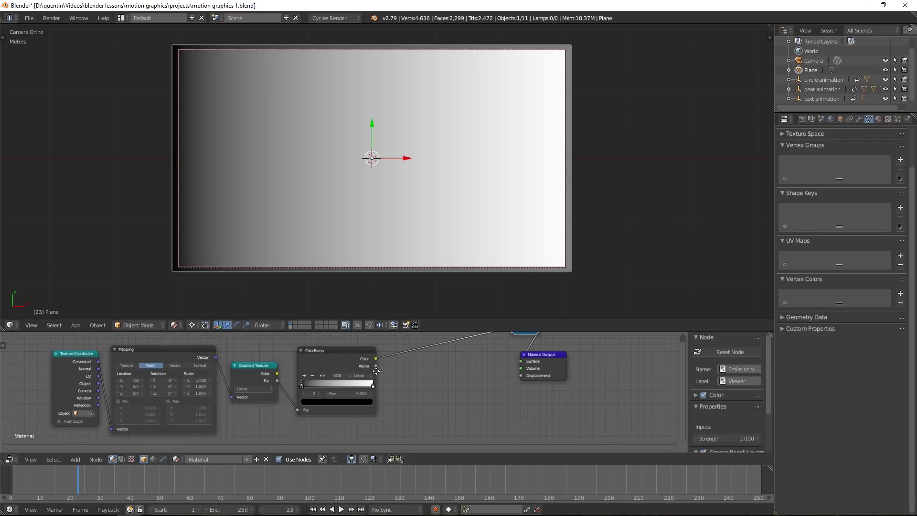
pyautogui.scroll(1, 371, 374)
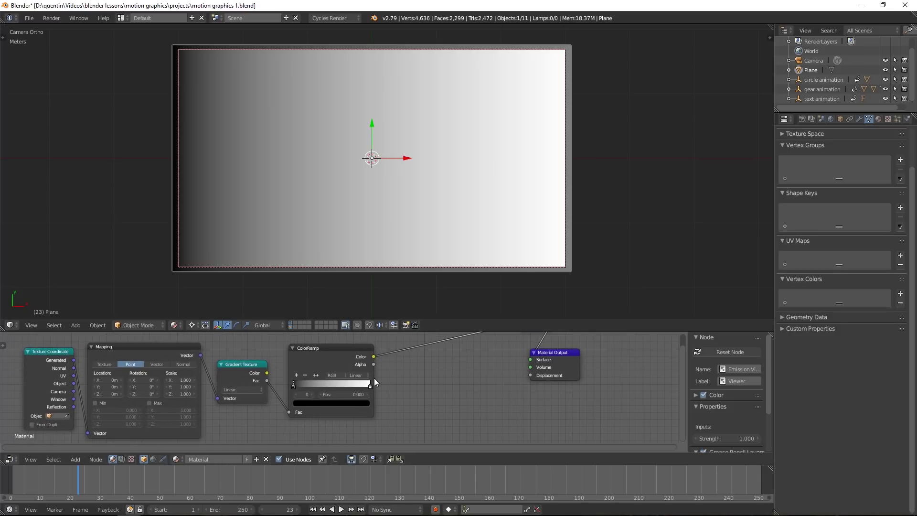
pyautogui.click(319, 404)
pyautogui.click(329, 311)
pyautogui.moveTo(354, 331); pyautogui.dragTo(325, 311)
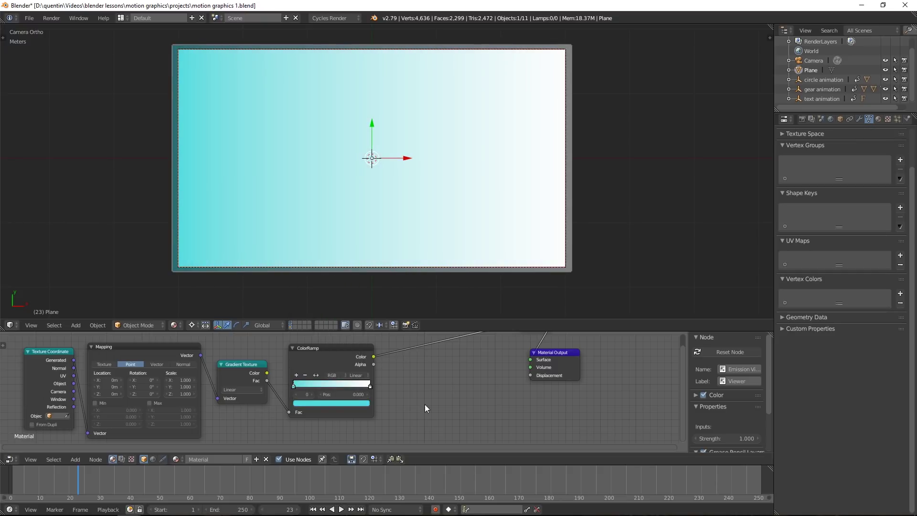
pyautogui.click(360, 405)
pyautogui.moveTo(329, 329); pyautogui.dragTo(354, 327)
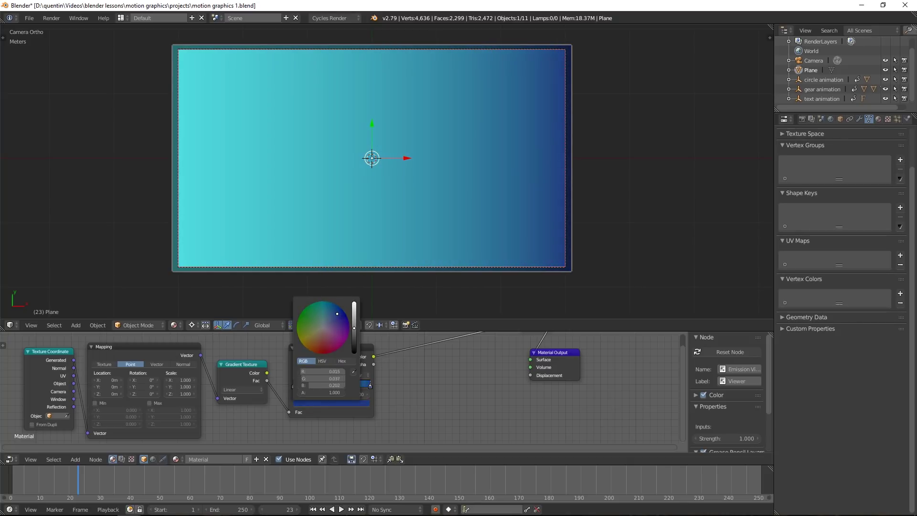
# Step: Feed the Mapping node from the Object texture coordinates and space the Texture Coordinate node away from it
pyautogui.press('Home')
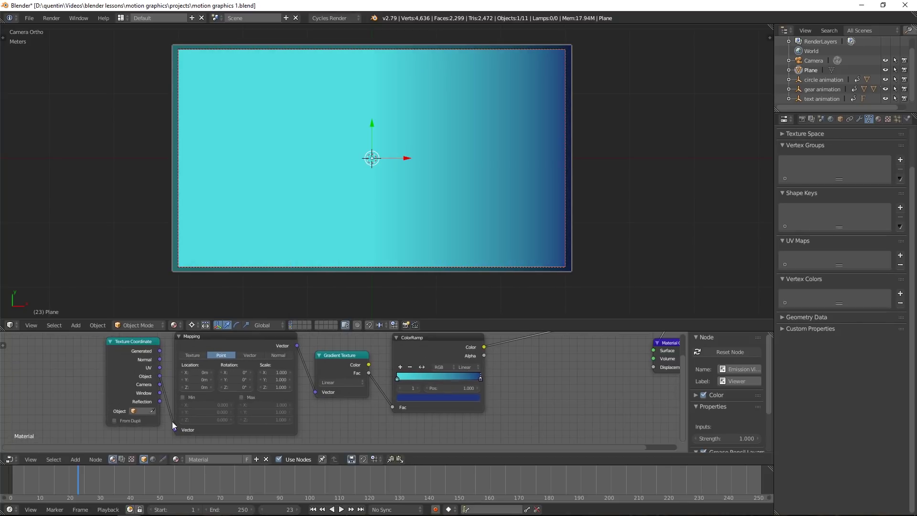
pyautogui.click(126, 368)
pyautogui.moveTo(126, 368); pyautogui.dragTo(100, 368)
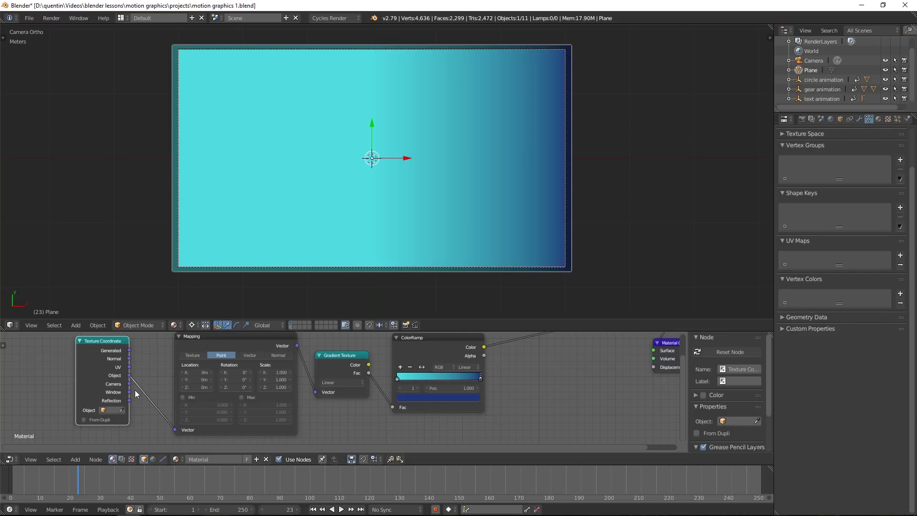
# Step: Set the gradient type to Spherical and flip the ColorRamp so the light cyan sits in the middle
pyautogui.moveTo(393, 388); pyautogui.dragTo(364, 387, button='middle')
pyautogui.click(319, 385)
pyautogui.click(320, 381)
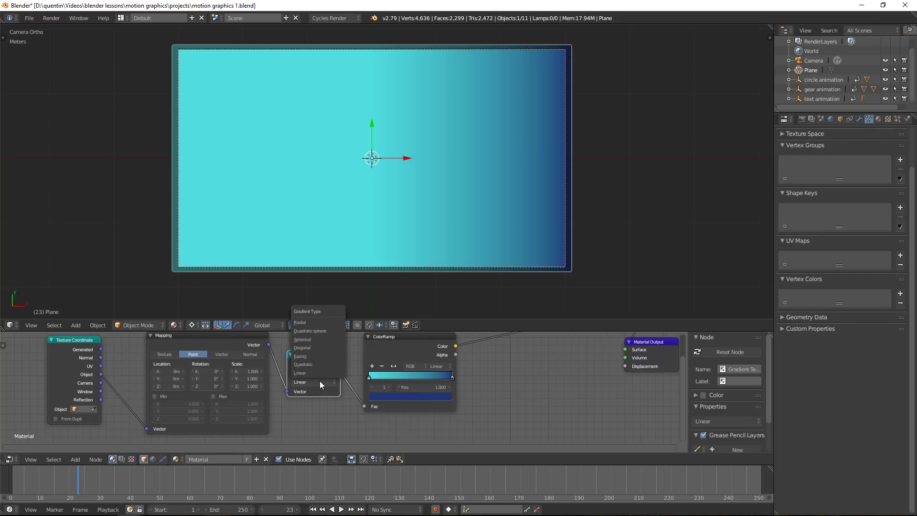
pyautogui.click(323, 340)
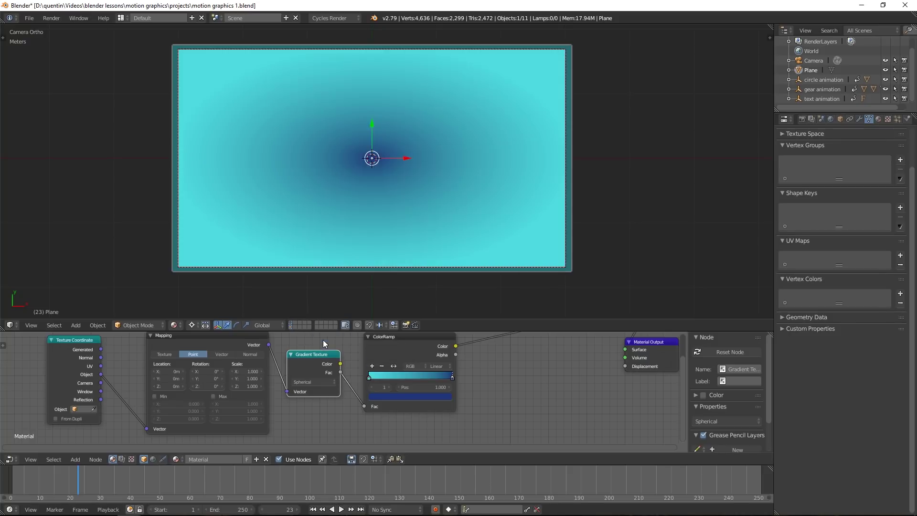
pyautogui.click(394, 366)
# Step: Set the Mapping scale to 0.840 in X and 0.630 in Y, and make the light cyan stop more saturated
pyautogui.moveTo(247, 371); pyautogui.dragTo(258, 378)
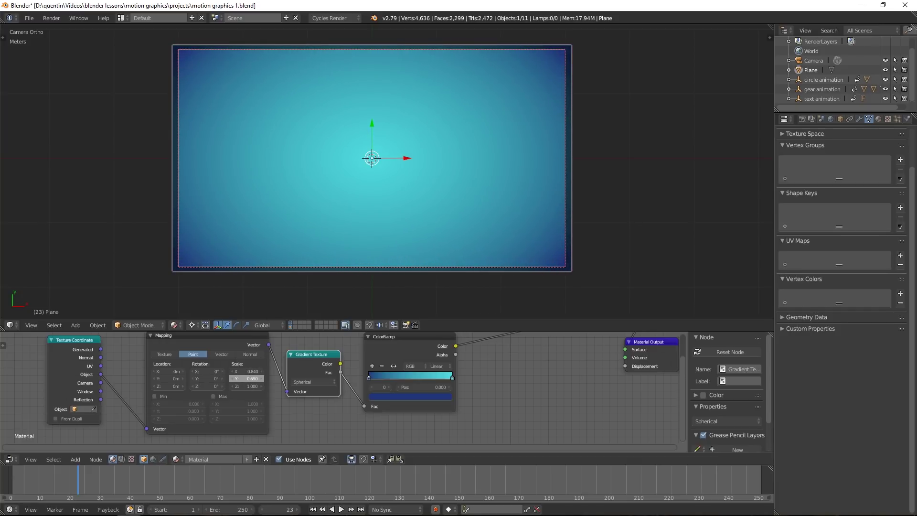
pyautogui.click(452, 376)
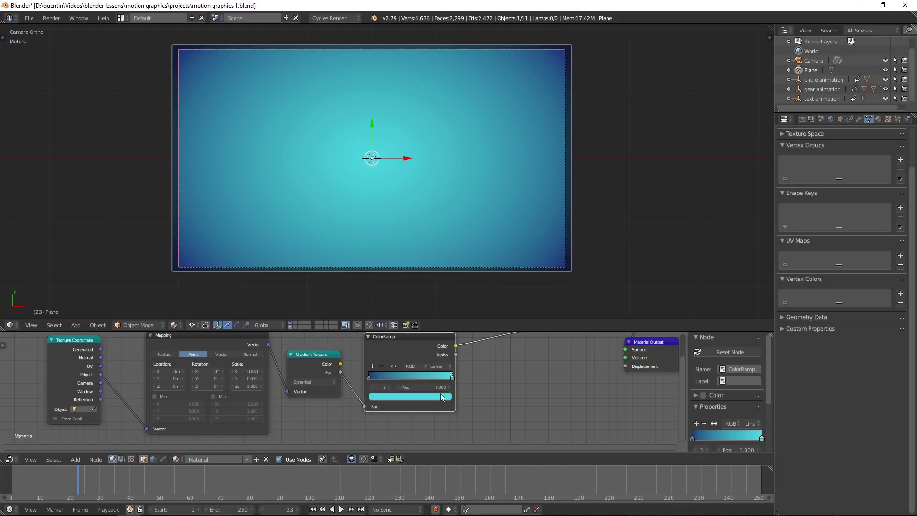
pyautogui.click(410, 396)
pyautogui.press('Home')
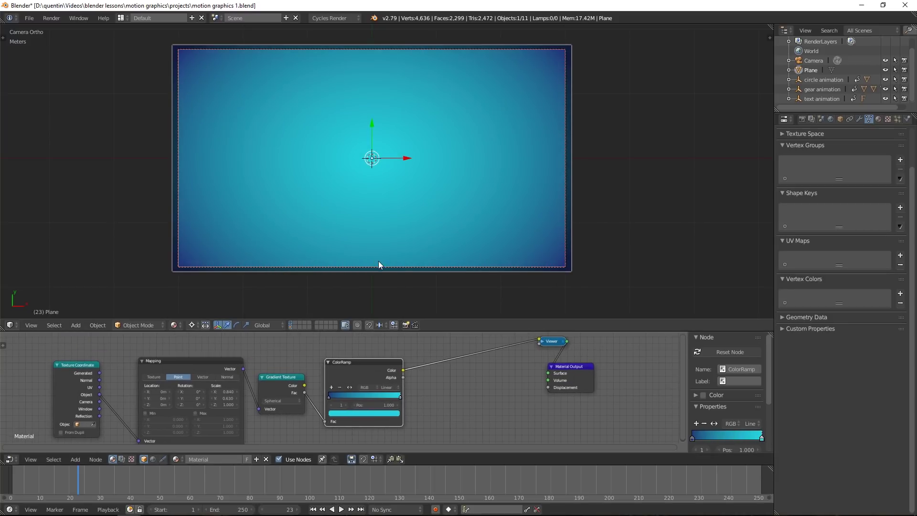
# Step: Move the background plane down along the Z axis, well below the text, ring and gears
pyautogui.press('KP_0')
pyautogui.scroll(-1, 458, 258)
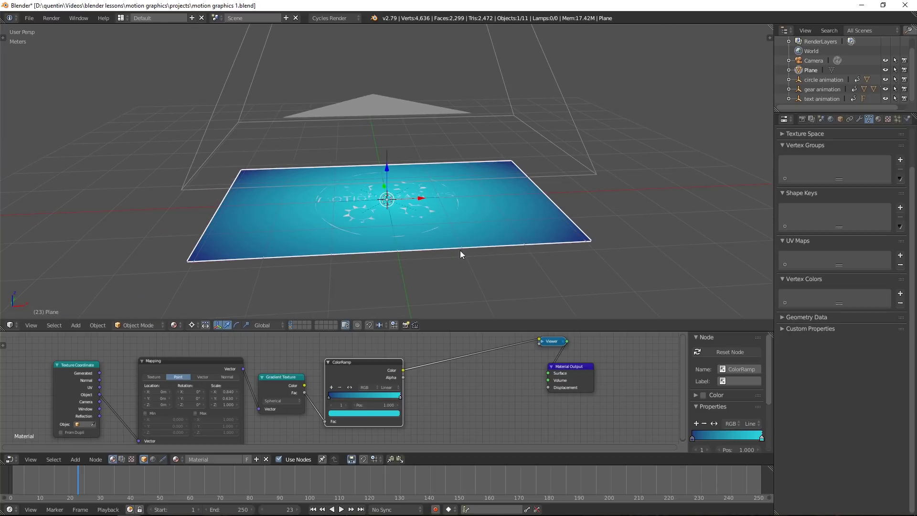
pyautogui.press('g')
pyautogui.press('z')
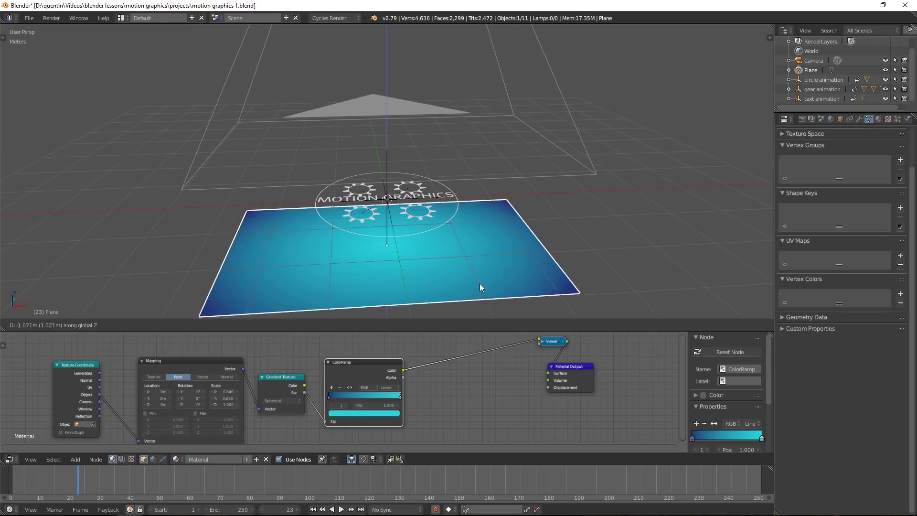
pyautogui.click(476, 45)
pyautogui.scroll(-3, 465, 167)
pyautogui.moveTo(450, 195); pyautogui.dragTo(444, 177, button='middle')
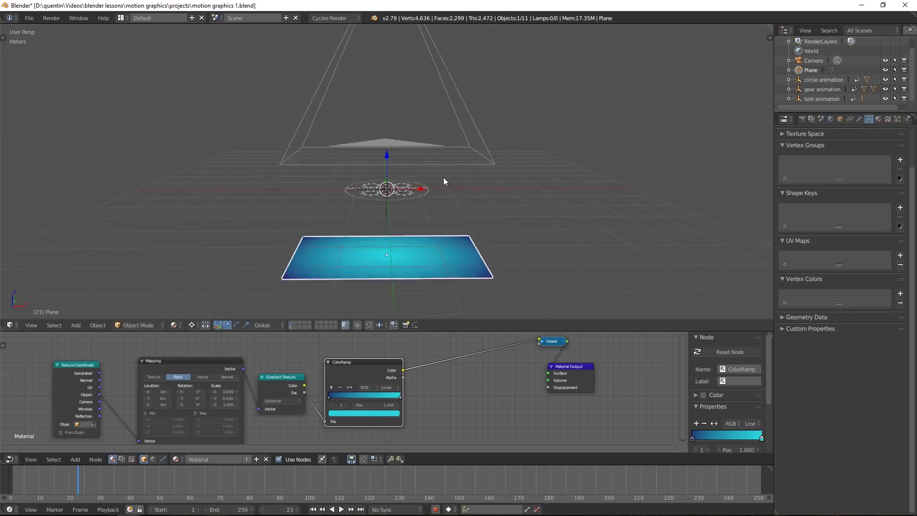
# Step: Show only renderable objects in the camera view and play the animation, with the end frame at 50
pyautogui.press('KP_0')
pyautogui.press('n')
pyautogui.hotkey('alt', 'a')
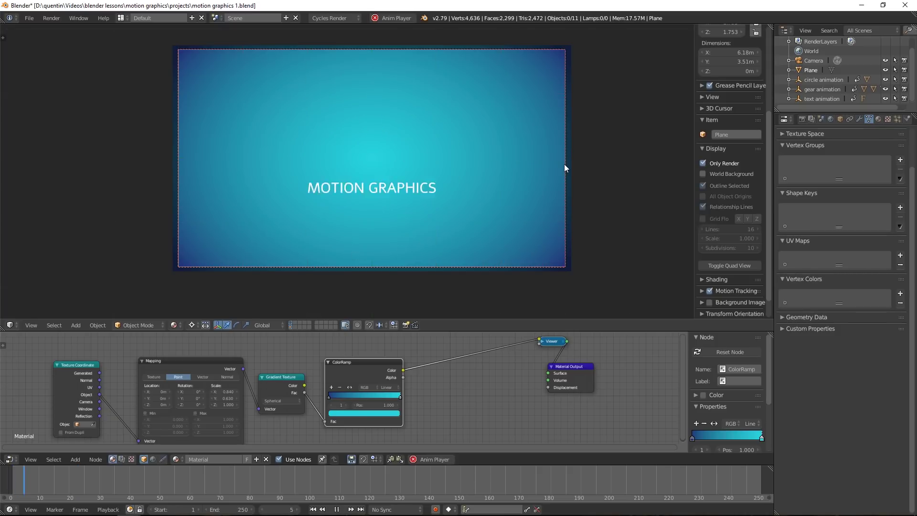
pyautogui.hotkey('alt', 'a')
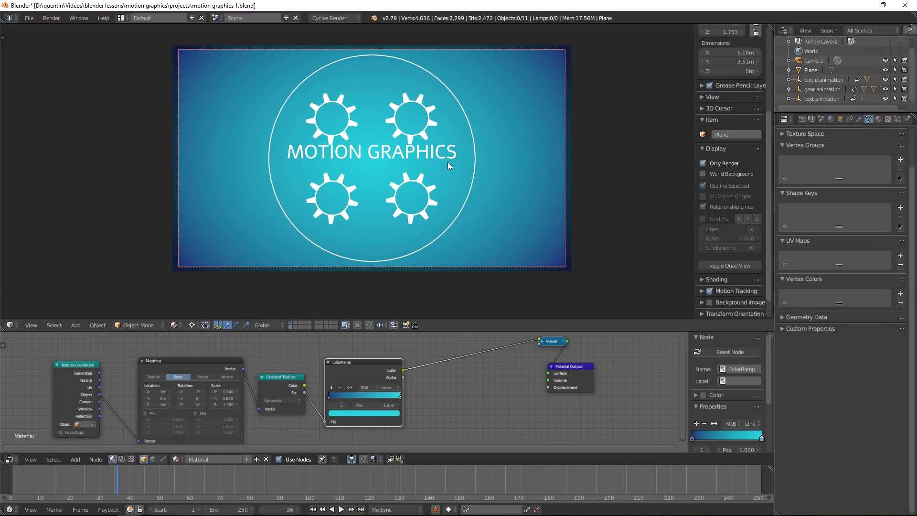
pyautogui.hotkey('shift', 'Left')
pyautogui.hotkey('alt', 'a')
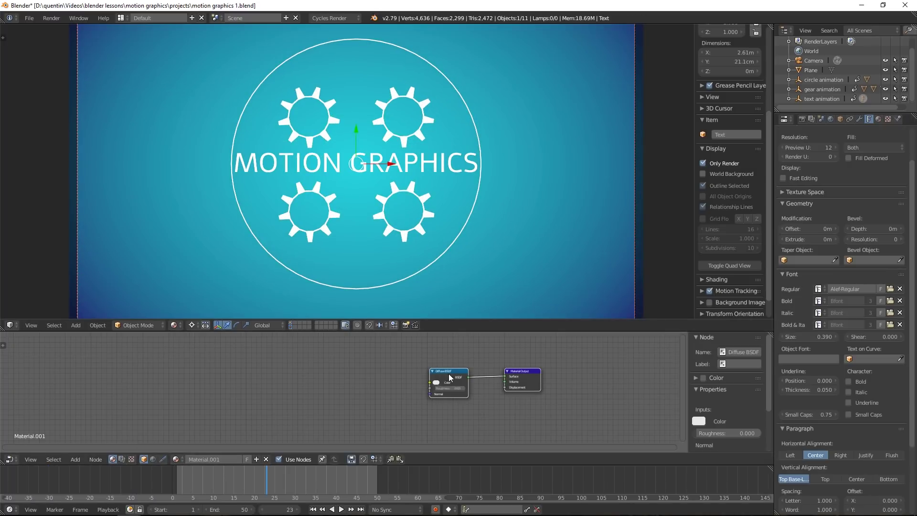
# Step: Change the MOTION GRAPHICS text's diffuse color to a muted pinkish red
pyautogui.scroll(2, 449, 377)
pyautogui.click(308, 374)
pyautogui.click(337, 307)
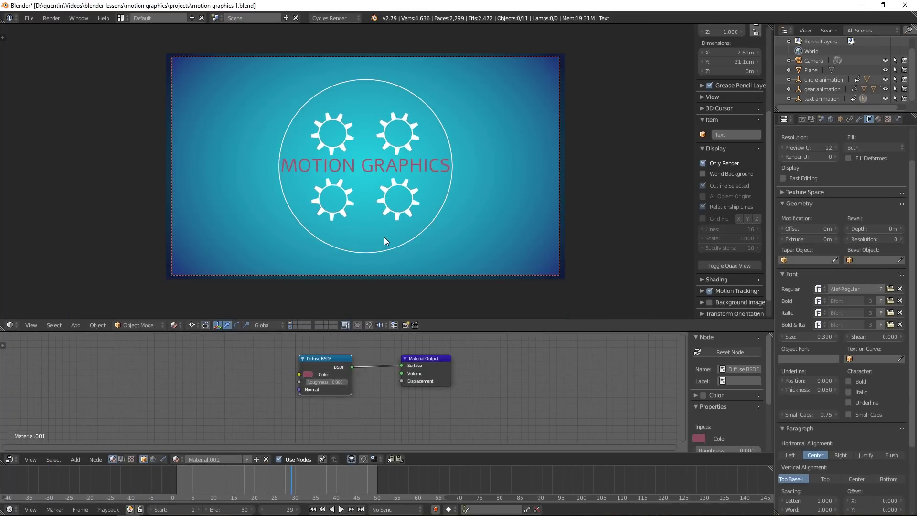
# Step: Darken the gears' shared diffuse color to a mid grey
pyautogui.rightClick(385, 237)
pyautogui.moveTo(384, 237); pyautogui.dragTo(426, 220, button='middle')
pyautogui.click(308, 374)
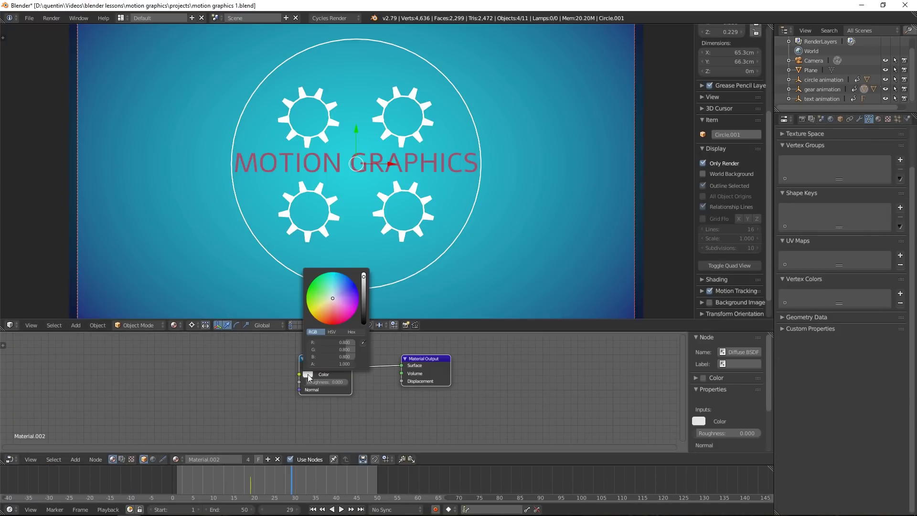
pyautogui.moveTo(364, 277); pyautogui.dragTo(364, 290)
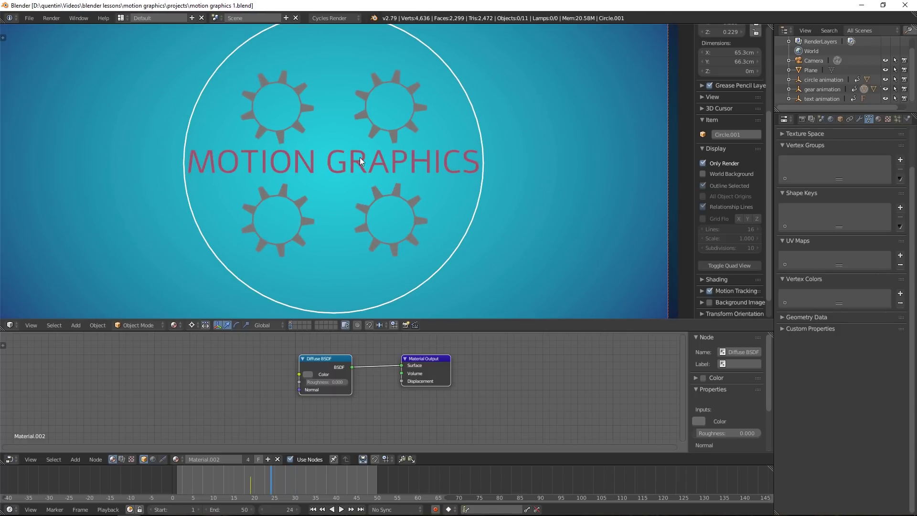
# Step: Duplicate the MOTION GRAPHICS text in place, then give the copy its own material with a white diffuse color
pyautogui.rightClick(358, 162)
pyautogui.hotkey('shift', 'd')
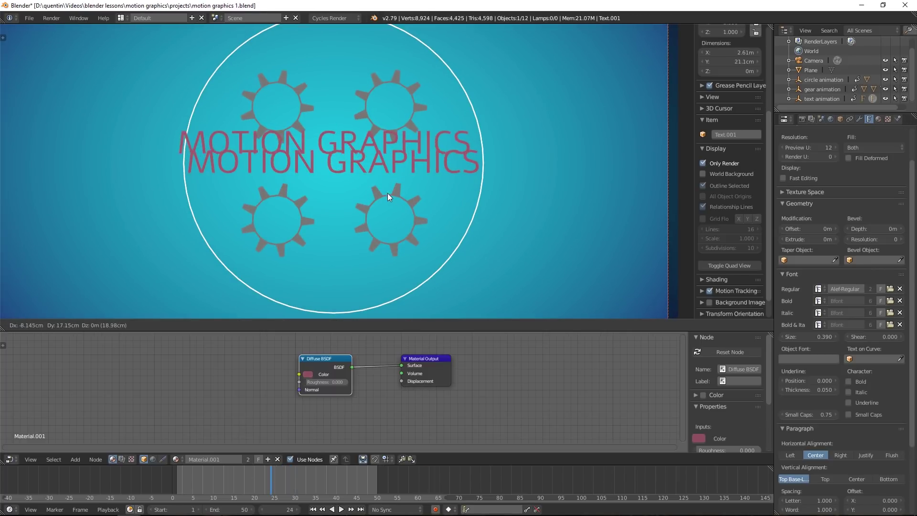
pyautogui.rightClick(388, 193)
pyautogui.click(248, 459)
pyautogui.click(310, 374)
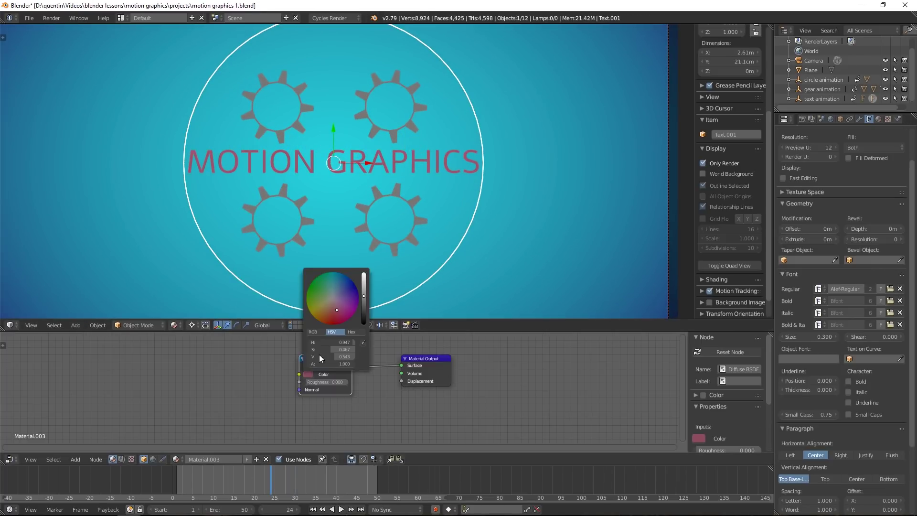
pyautogui.scroll(10, 358, 293)
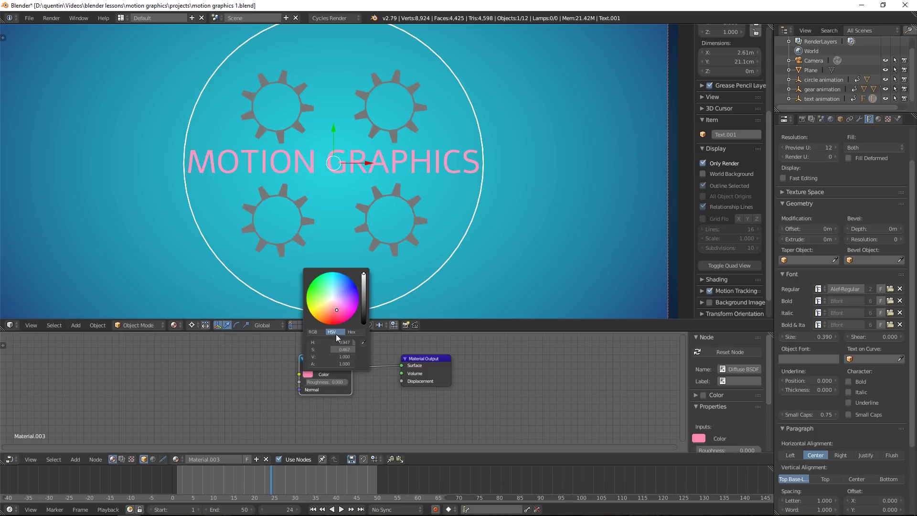
pyautogui.moveTo(333, 351); pyautogui.dragTo(309, 348)
# Step: Move the white text copy slightly behind the pink text and set its bevel depth to 4 mm as an outline
pyautogui.moveTo(193, 201); pyautogui.dragTo(253, 101, button='middle')
pyautogui.moveTo(326, 179); pyautogui.dragTo(411, 212, button='middle')
pyautogui.moveTo(388, 180); pyautogui.dragTo(388, 181)
pyautogui.press('KP_0')
pyautogui.scroll(1, 391, 182)
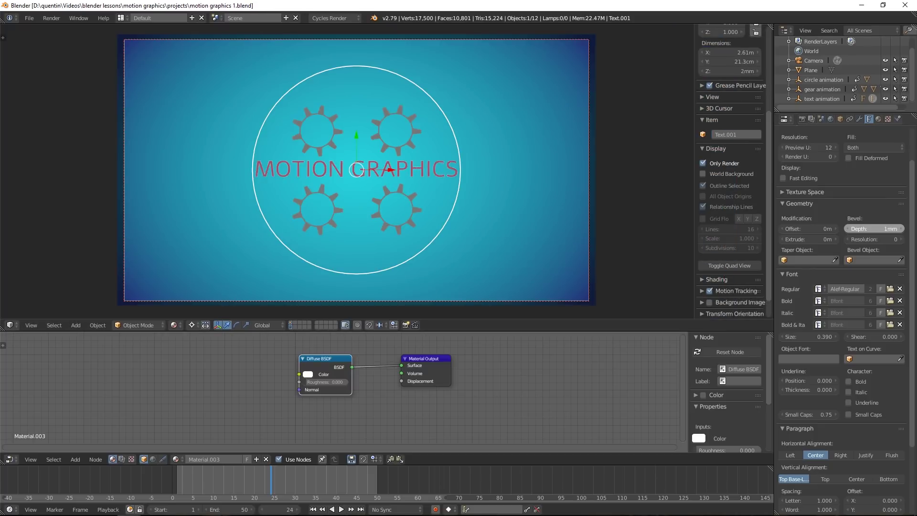
pyautogui.moveTo(874, 228); pyautogui.dragTo(902, 228)
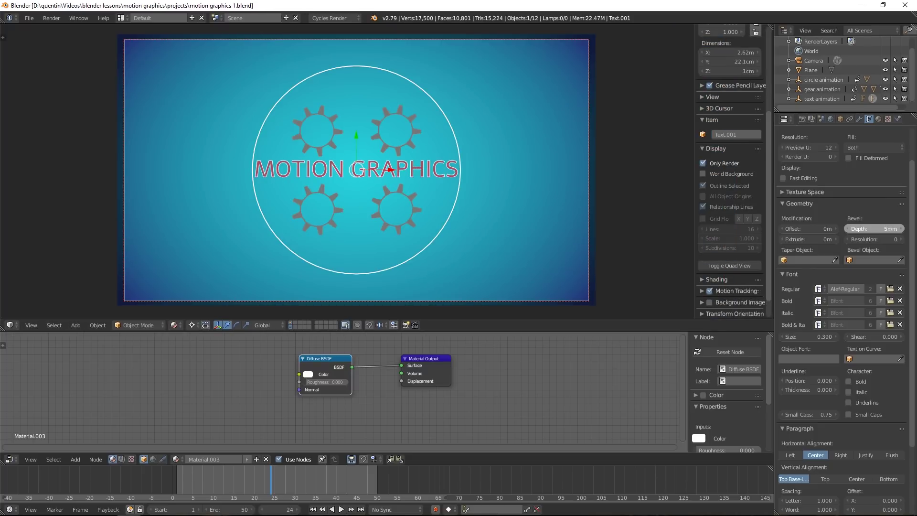
pyautogui.scroll(3, 308, 213)
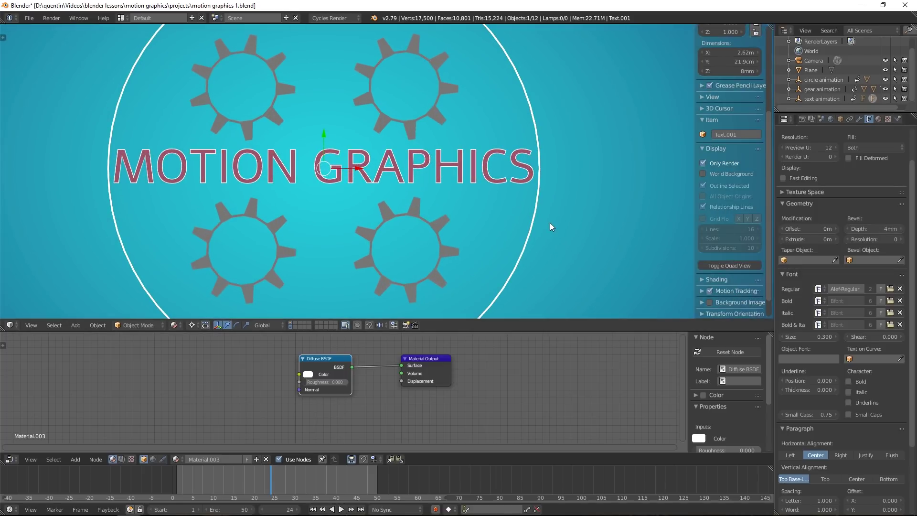
# Step: Enlarge the ring slightly and surround it with three thin concentric rings, clearing their parent
pyautogui.press('s')
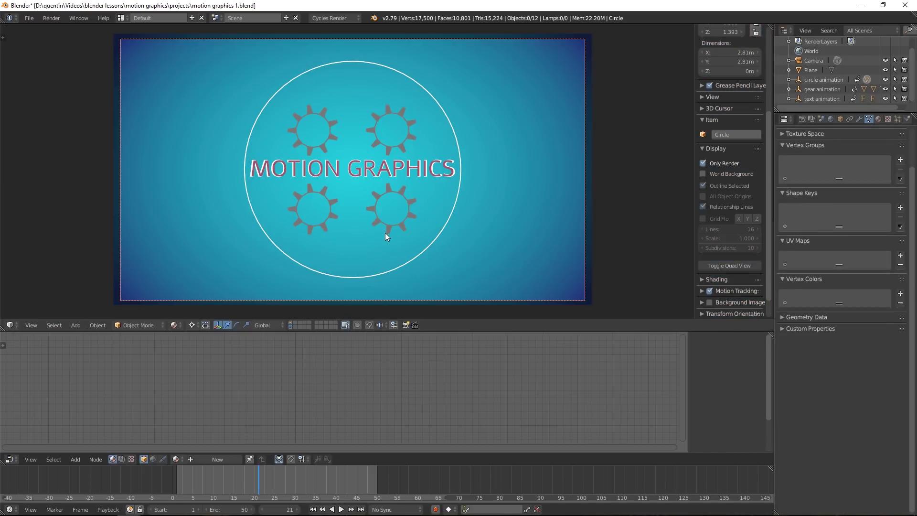
pyautogui.rightClick(455, 204)
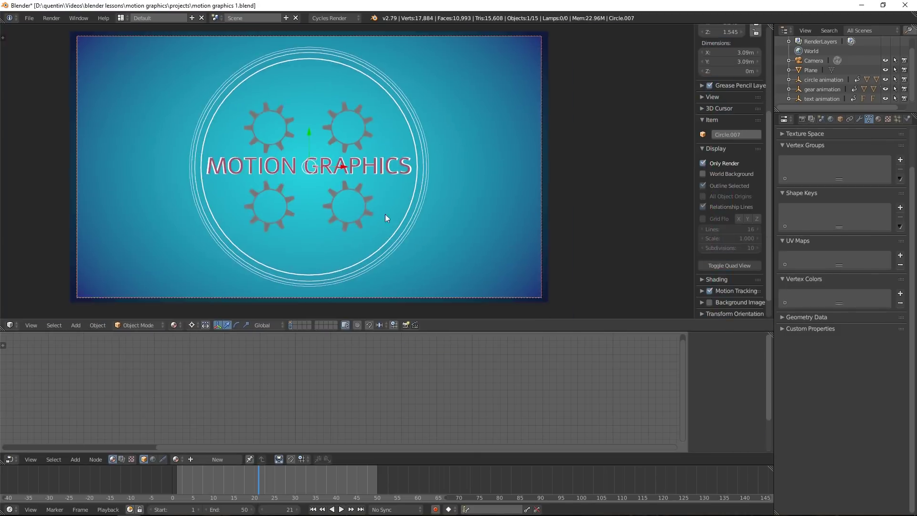
pyautogui.hotkey('alt', 'p')
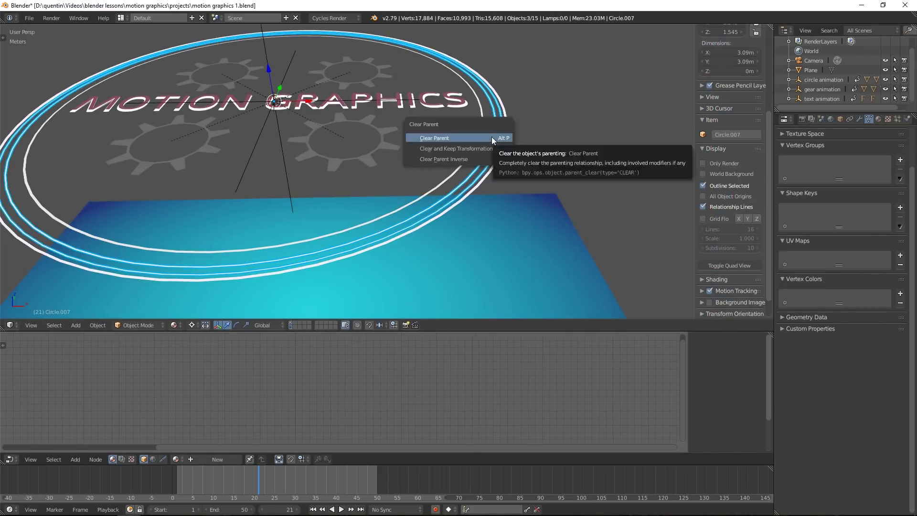
pyautogui.click(491, 138)
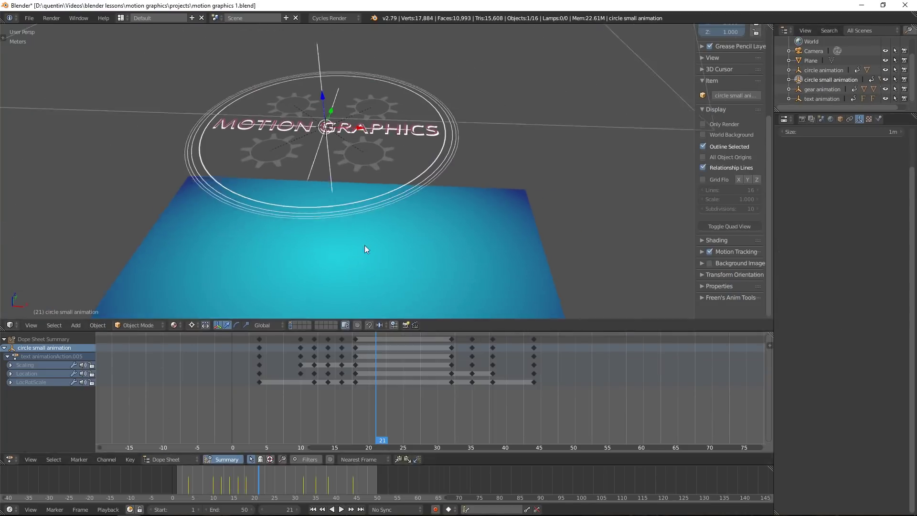
# Step: Stagger the keyframes of the circle small animation empties by a few frames so the thin rings animate one after another
pyautogui.press('g')
pyautogui.hotkey('alt', 'a')
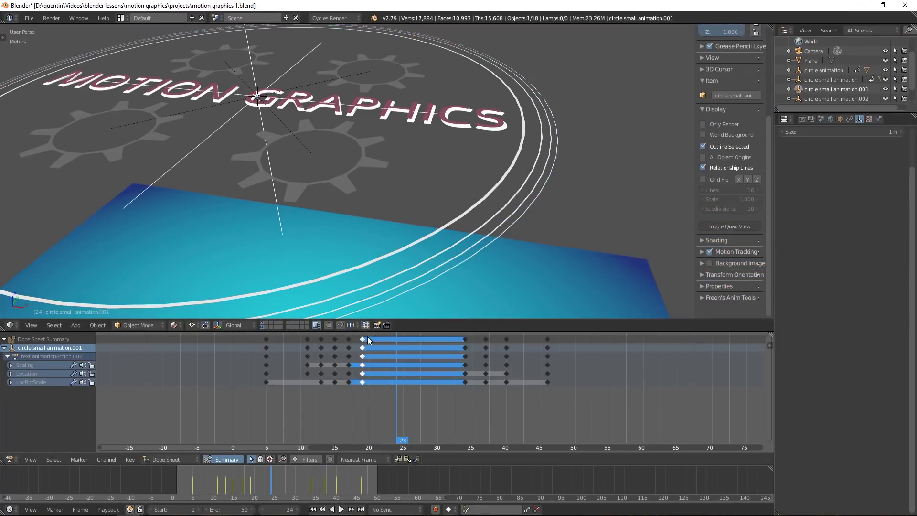
pyautogui.click(829, 100)
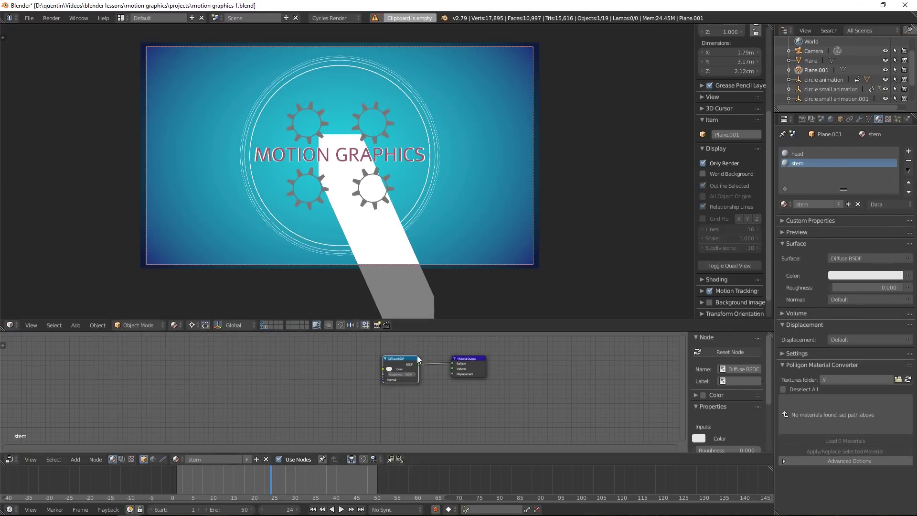
# Step: Add an Object Info node and a Multiply mix node between the gradient texture and ColorRamp in Plane.001's head material
pyautogui.hotkey('shift', 'a')
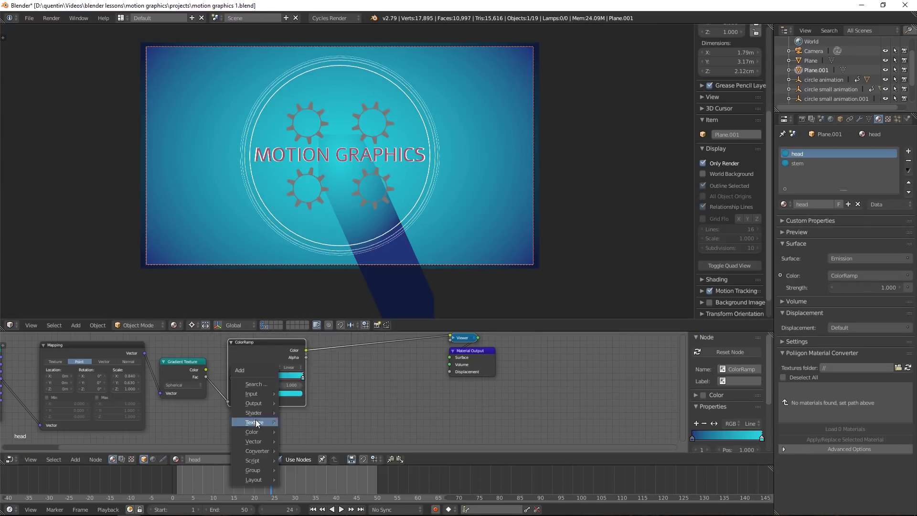
pyautogui.moveTo(253, 393)
pyautogui.click(306, 319)
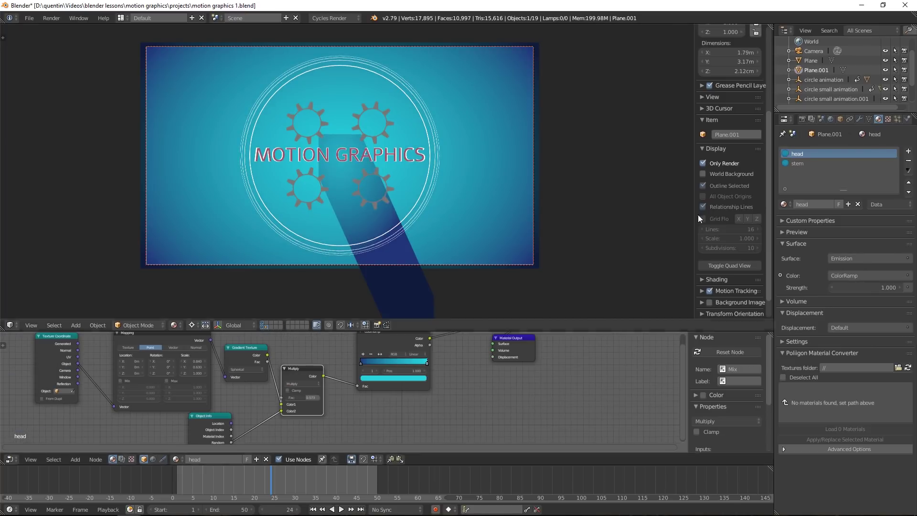
# Step: Add an Object Info node and a Multiply mix node feeding the ColorRamp factor in Plane.001's stem material
pyautogui.hotkey('shift', 'a')
pyautogui.moveTo(234, 411)
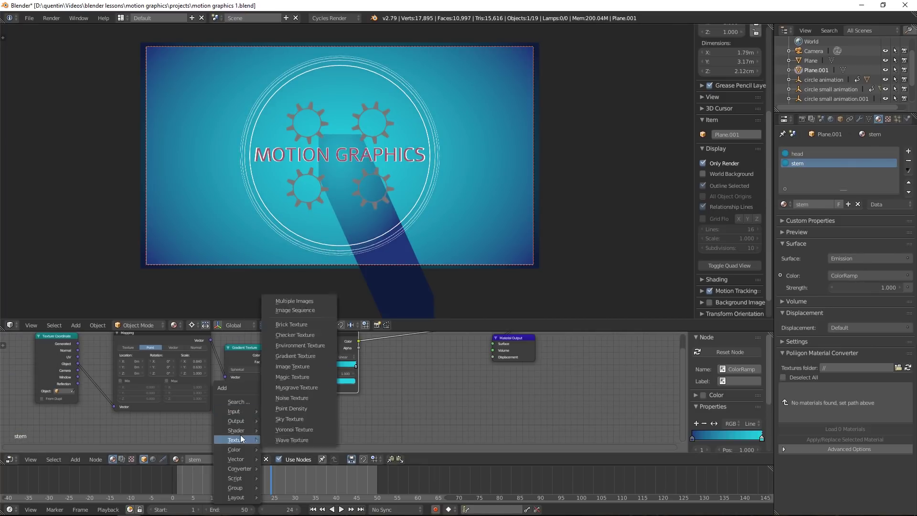
pyautogui.click(307, 399)
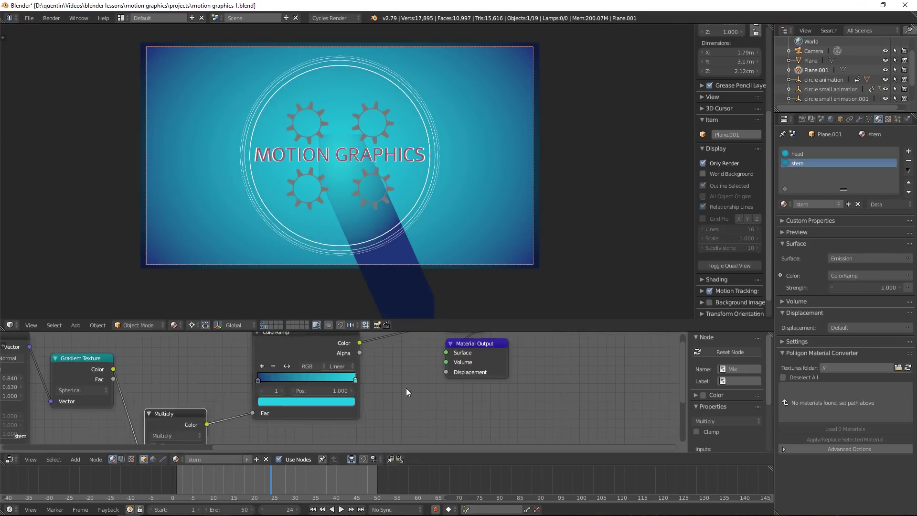